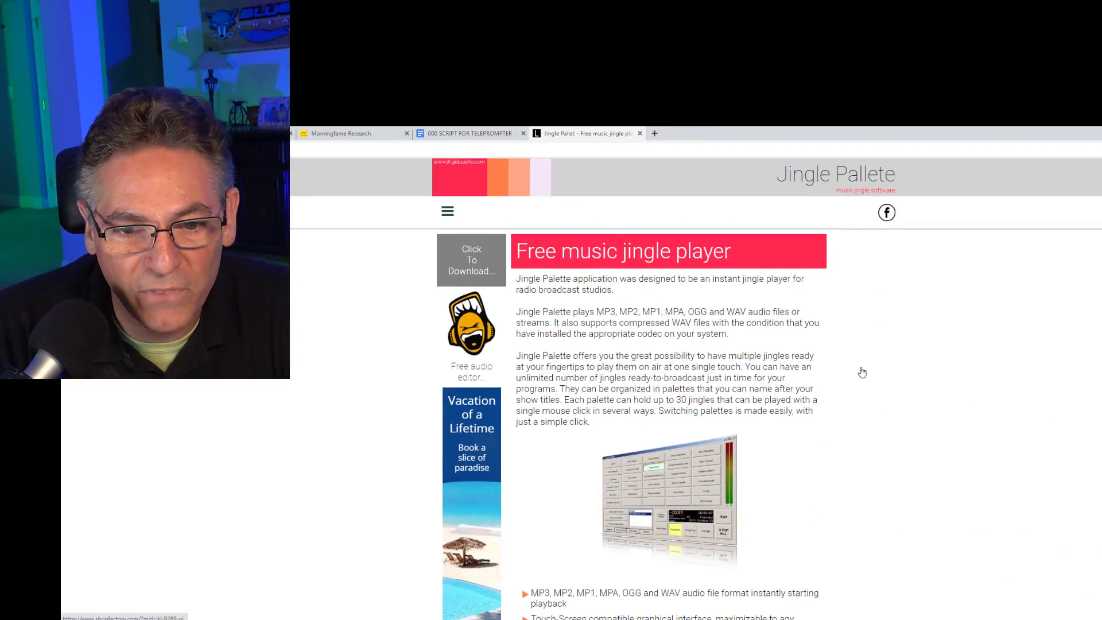
pyautogui.scroll(-4, 860, 374)
pyautogui.scroll(4, 851, 380)
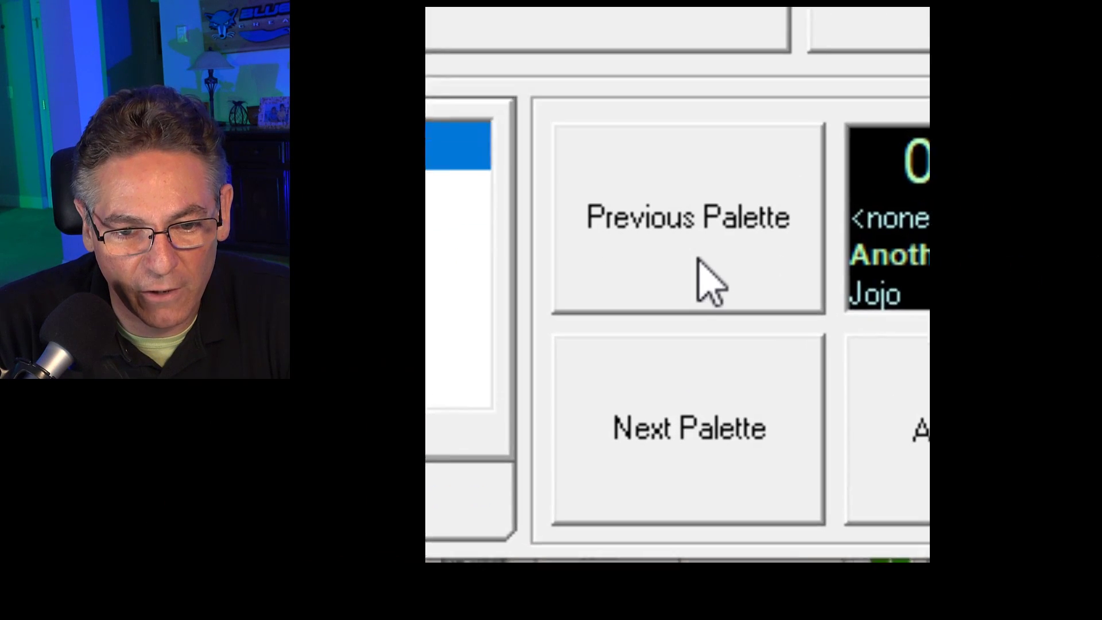
# In Jingle Palette, cycle back and forth between the previous and next palettes
pyautogui.click(704, 257)
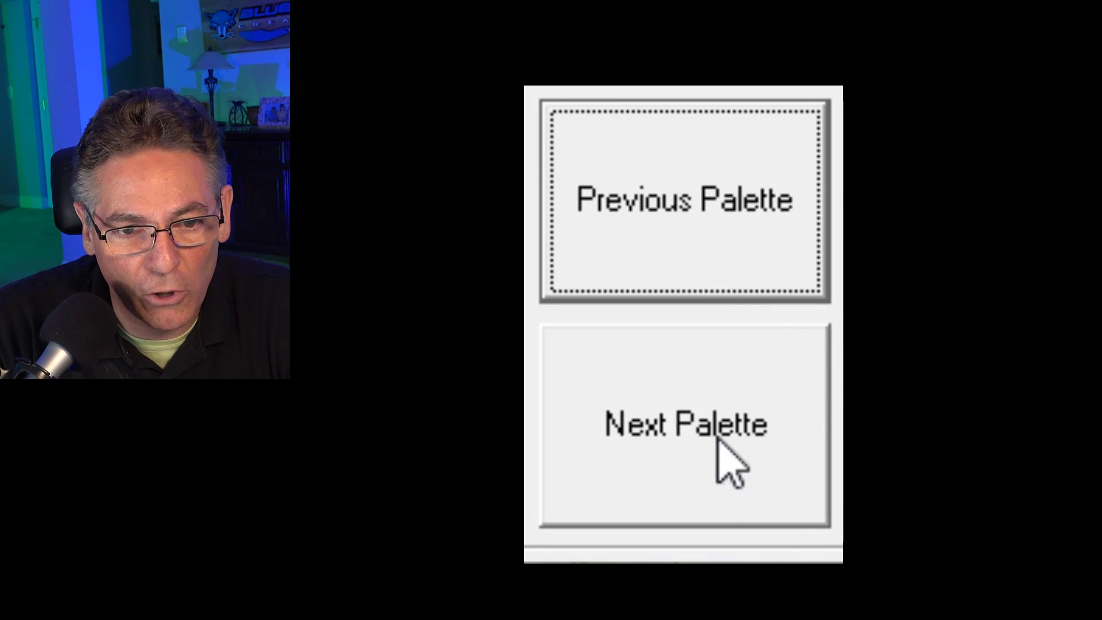
pyautogui.click(713, 467)
pyautogui.click(675, 249)
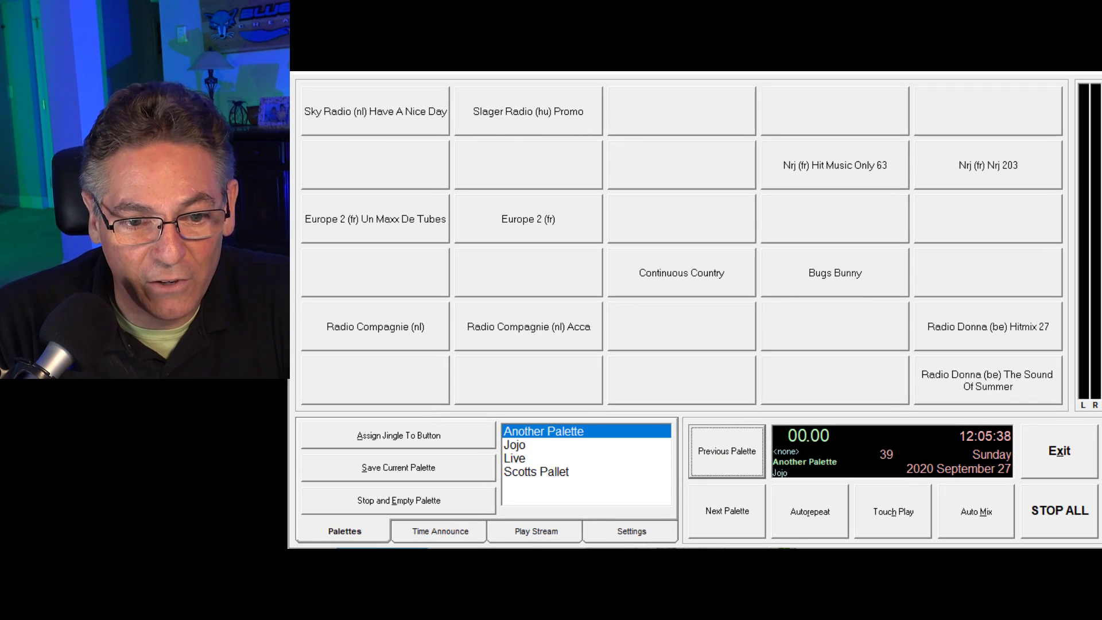
# Delete the Jojo palette and confirm its removal
pyautogui.click(515, 446)
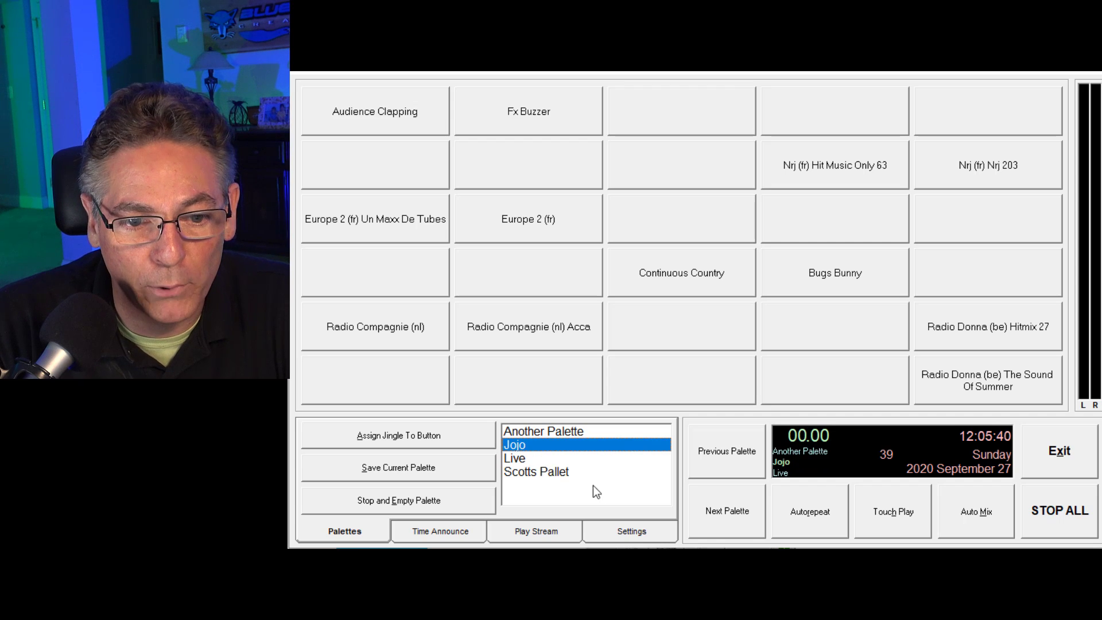
pyautogui.press('Delete')
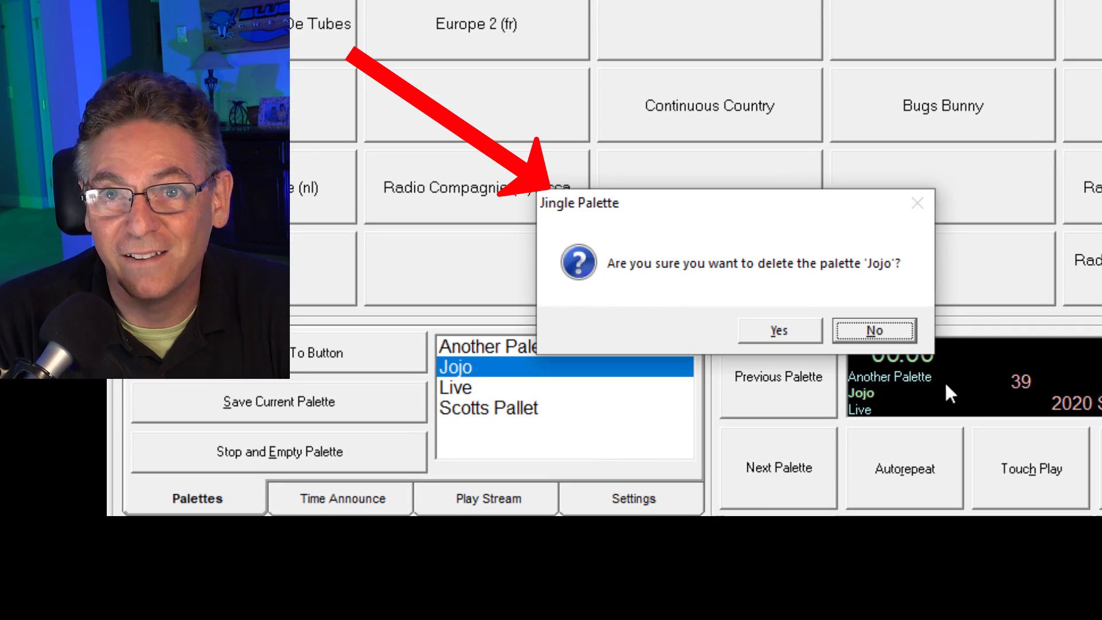
pyautogui.click(783, 340)
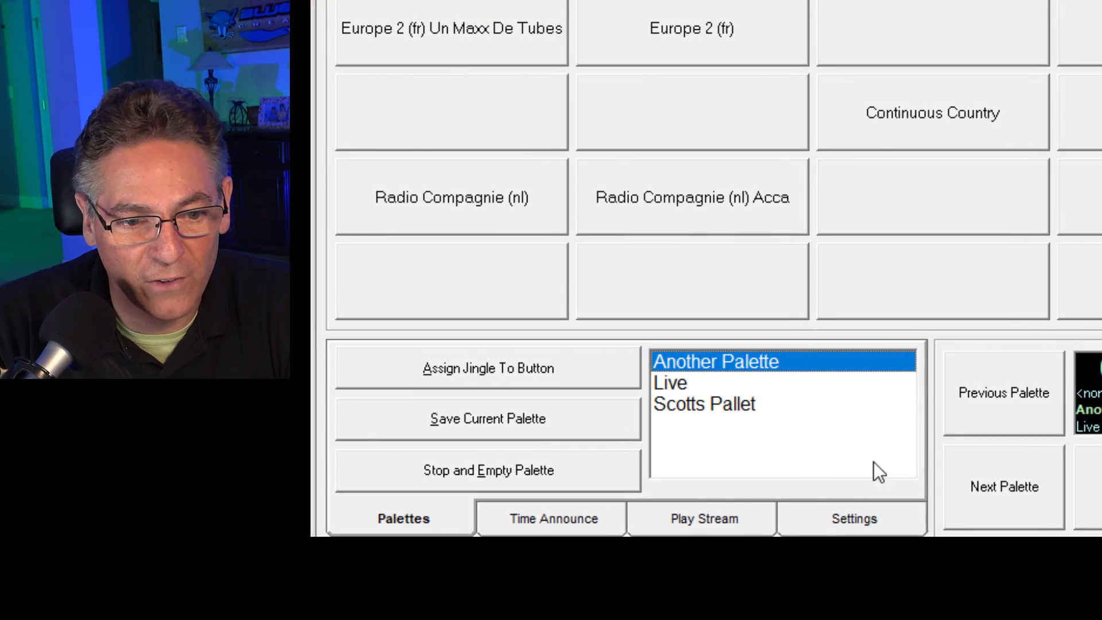
# Stop and empty the current palette, and try to save it under the name Sounds
pyautogui.click(514, 472)
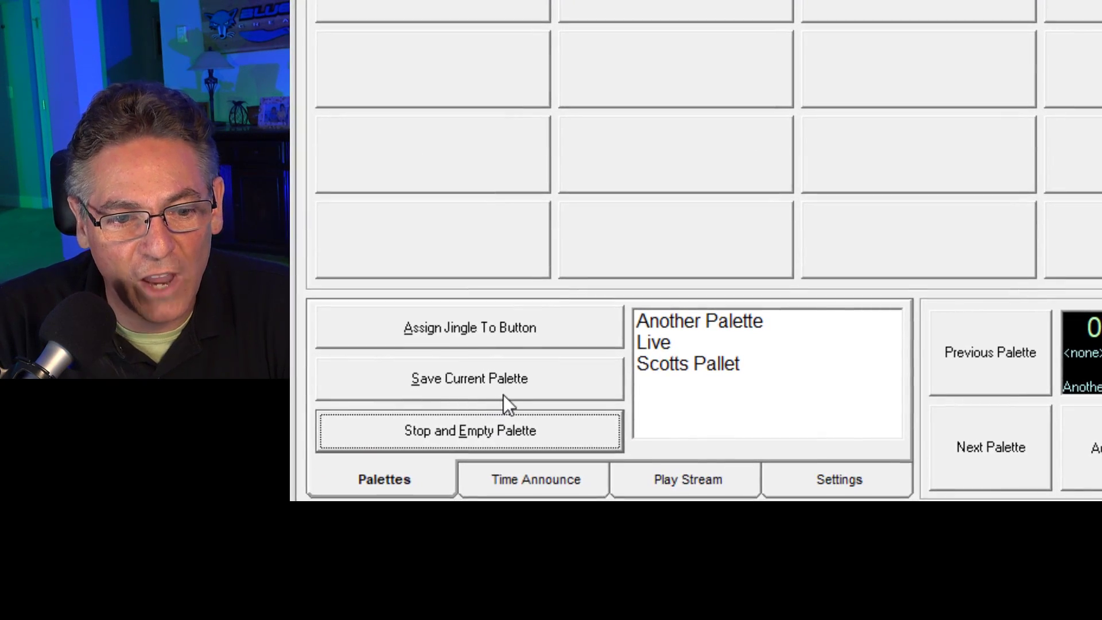
pyautogui.click(519, 379)
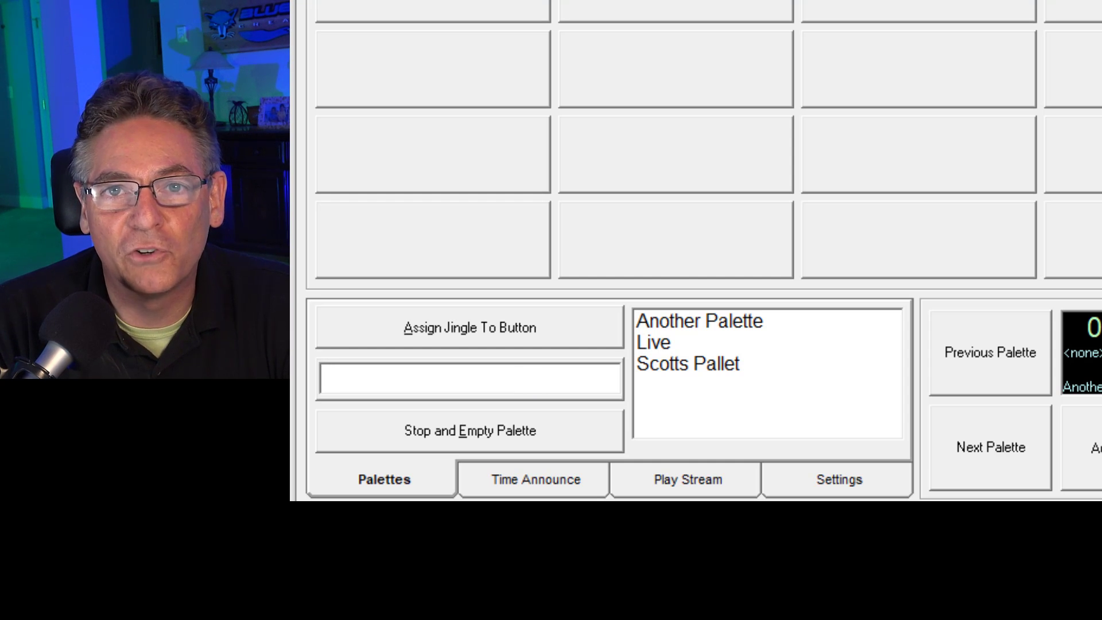
pyautogui.press('Escape')
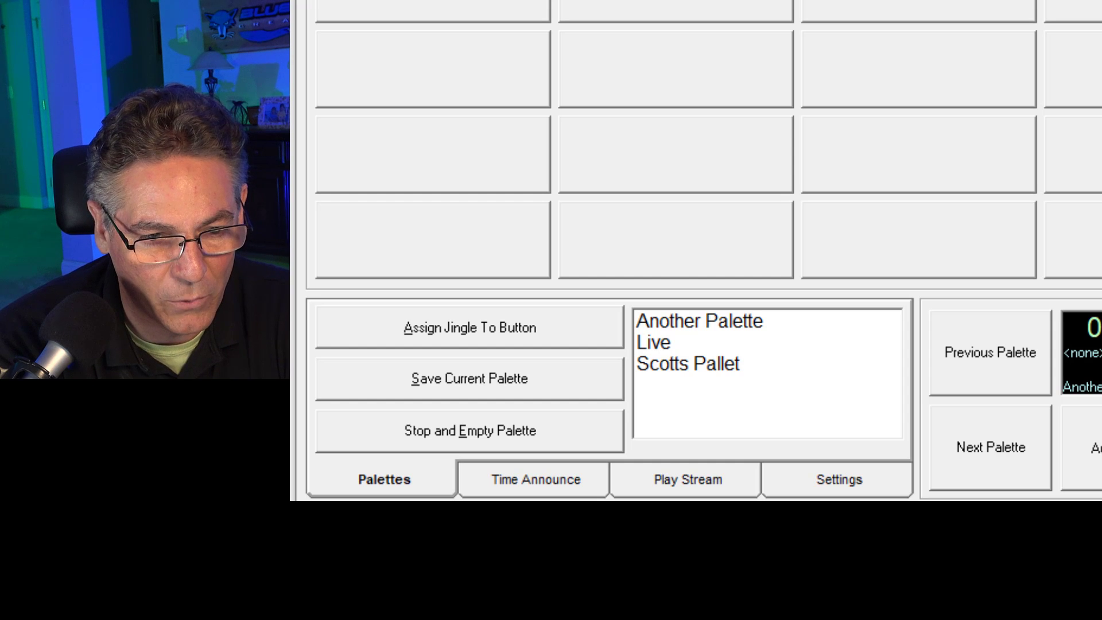
pyautogui.click(507, 385)
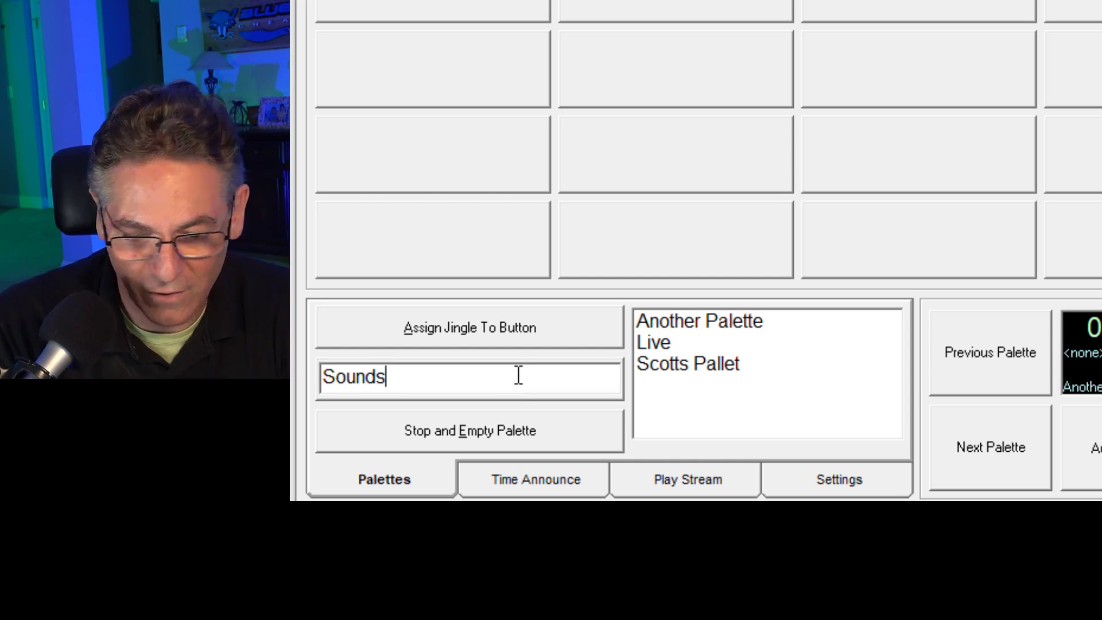
pyautogui.press('Return')
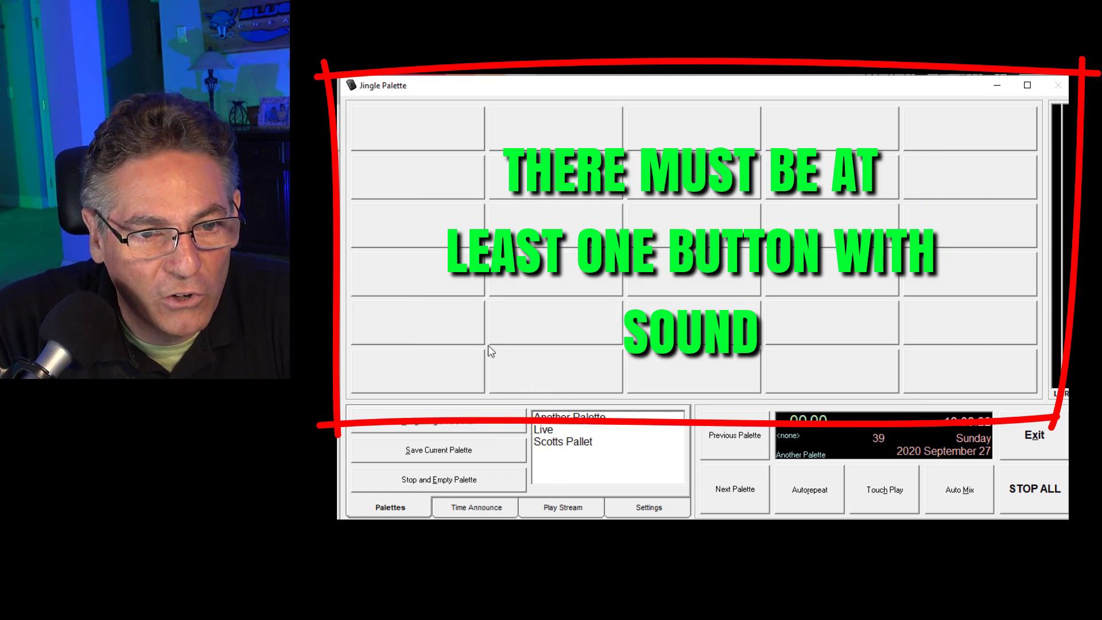
# Assign the jingle Audience Cheers.mp3 from the OBS SOUNDS folder to the first empty button of the palette
pyautogui.rightClick(422, 141)
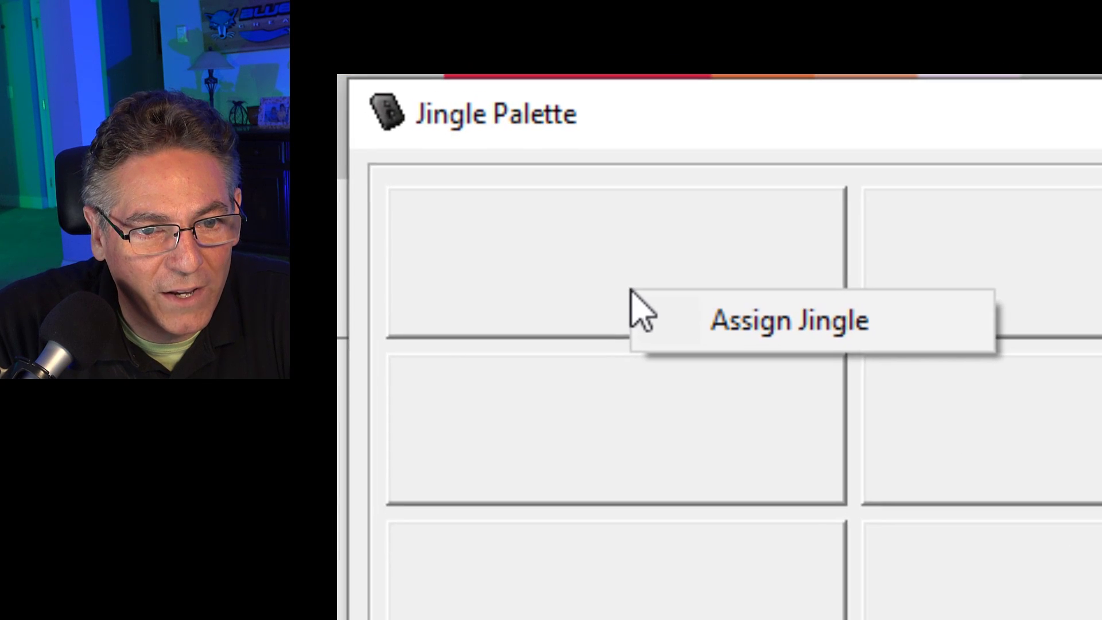
pyautogui.click(711, 330)
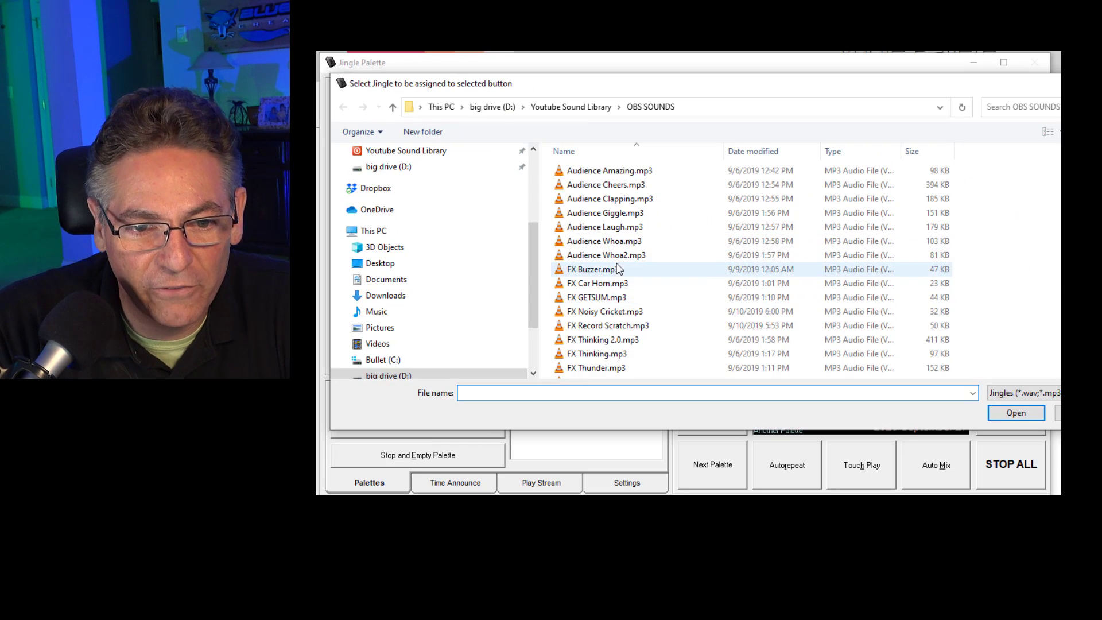
pyautogui.click(605, 184)
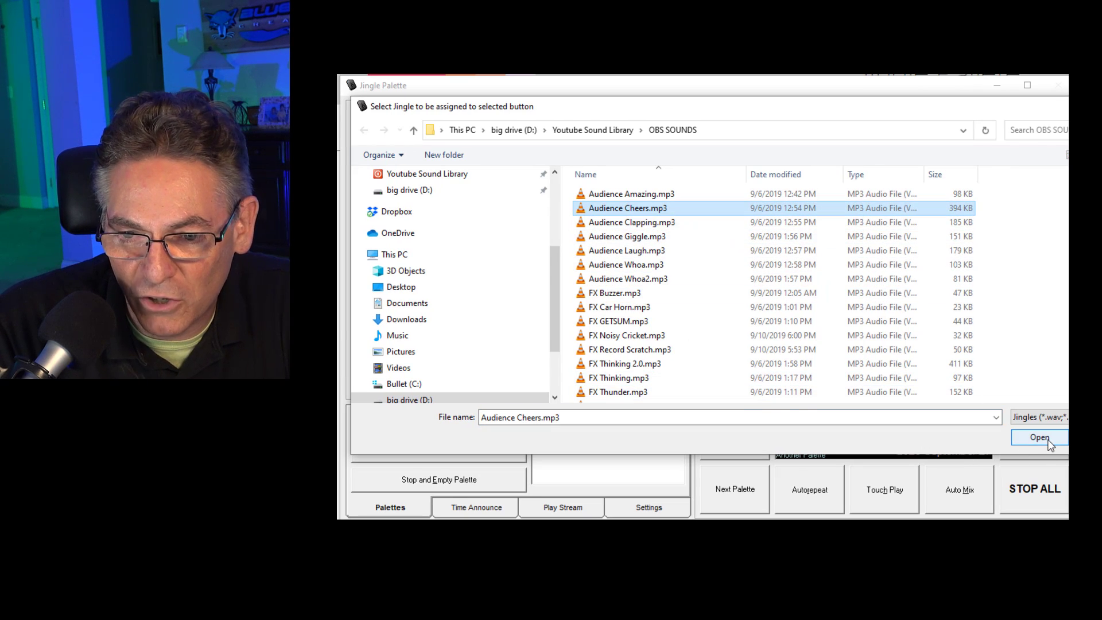
pyautogui.click(1039, 437)
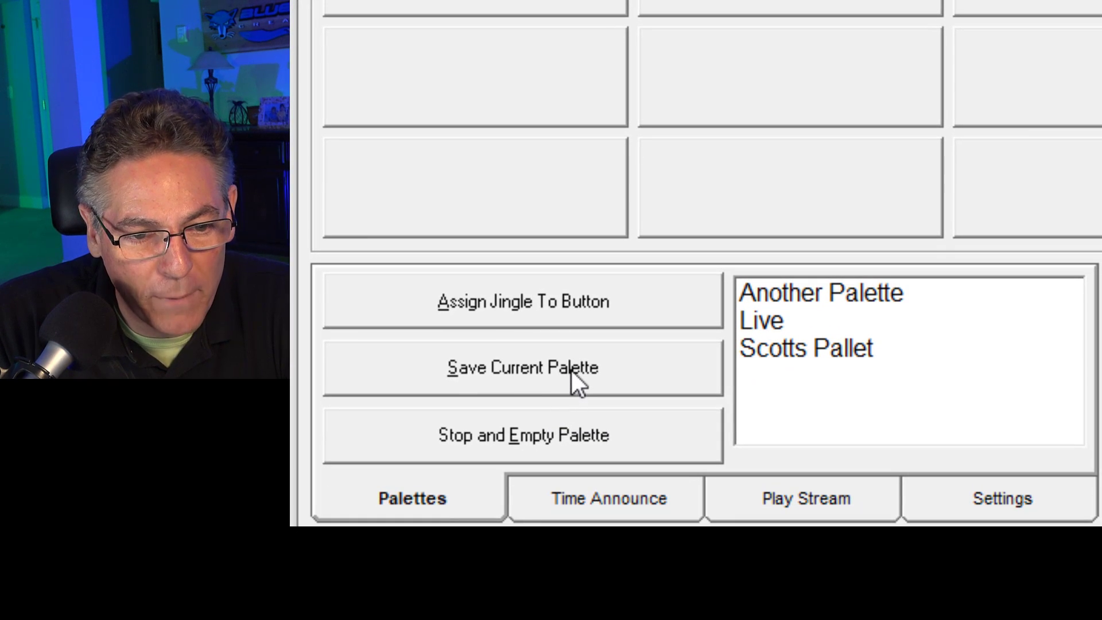
# Save the current palette under the name Sounds
pyautogui.click(572, 370)
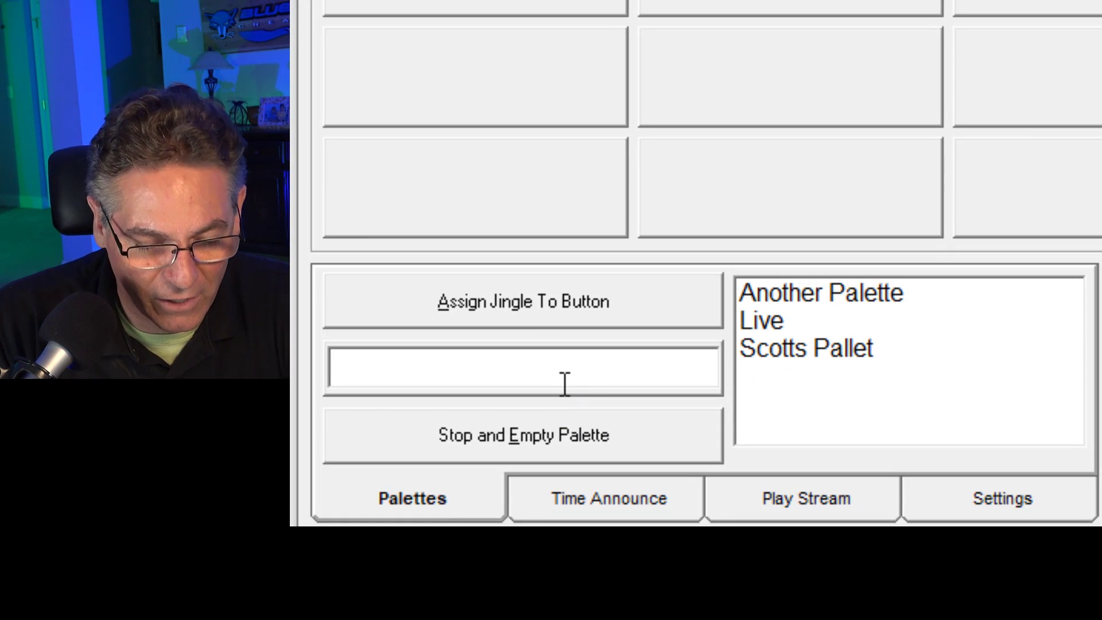
pyautogui.write('S')
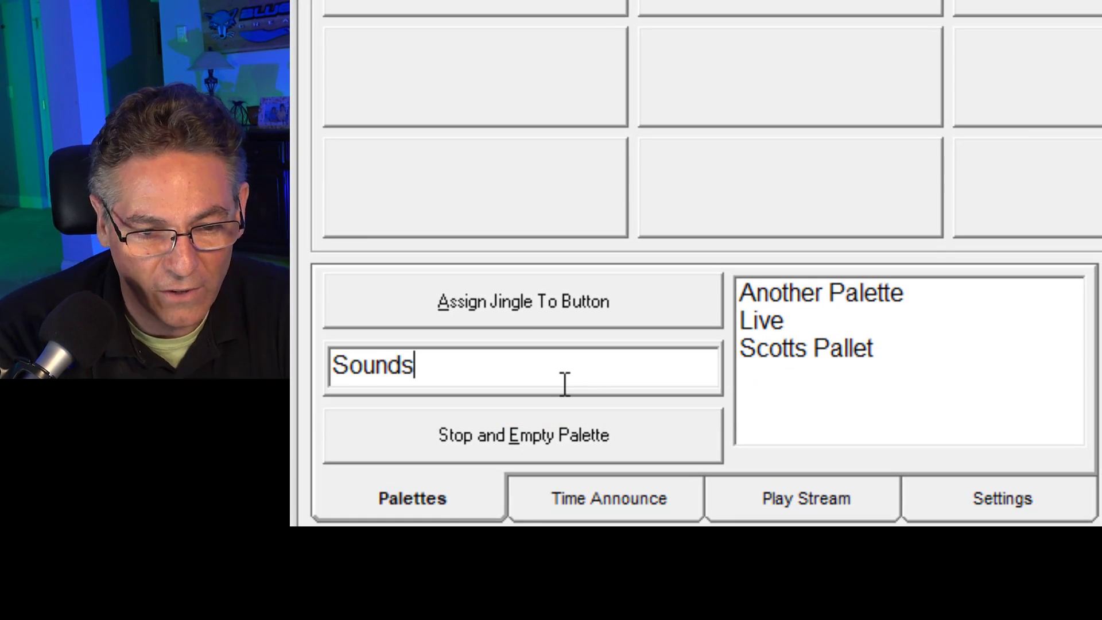
pyautogui.write('ounds')
pyautogui.press('Return')
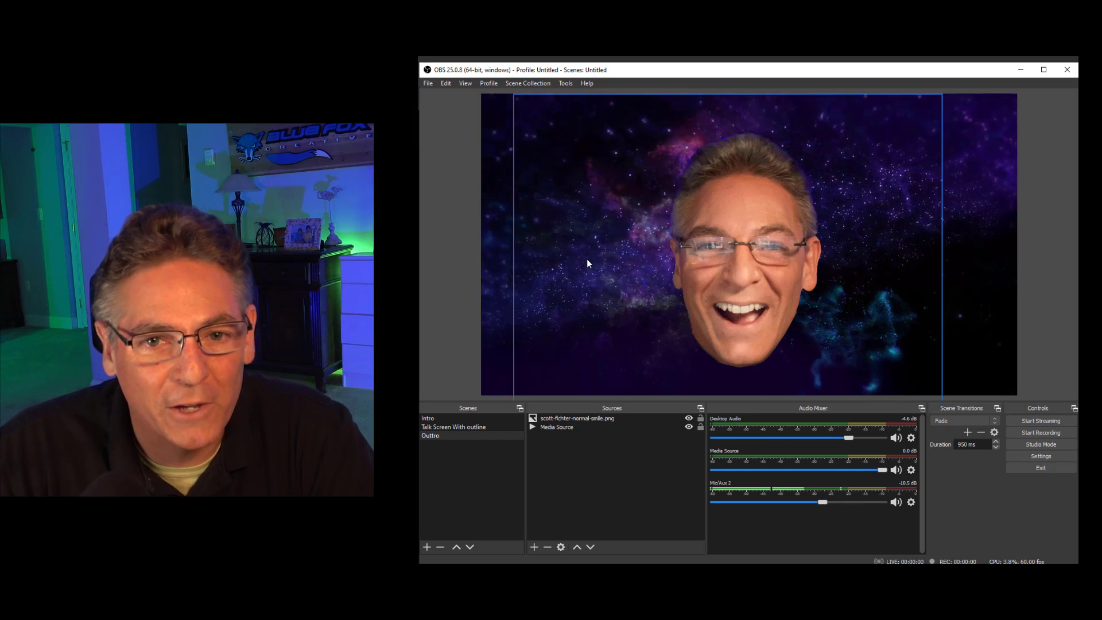
# Switch to OBS and open the WebSockets server settings
pyautogui.click(564, 84)
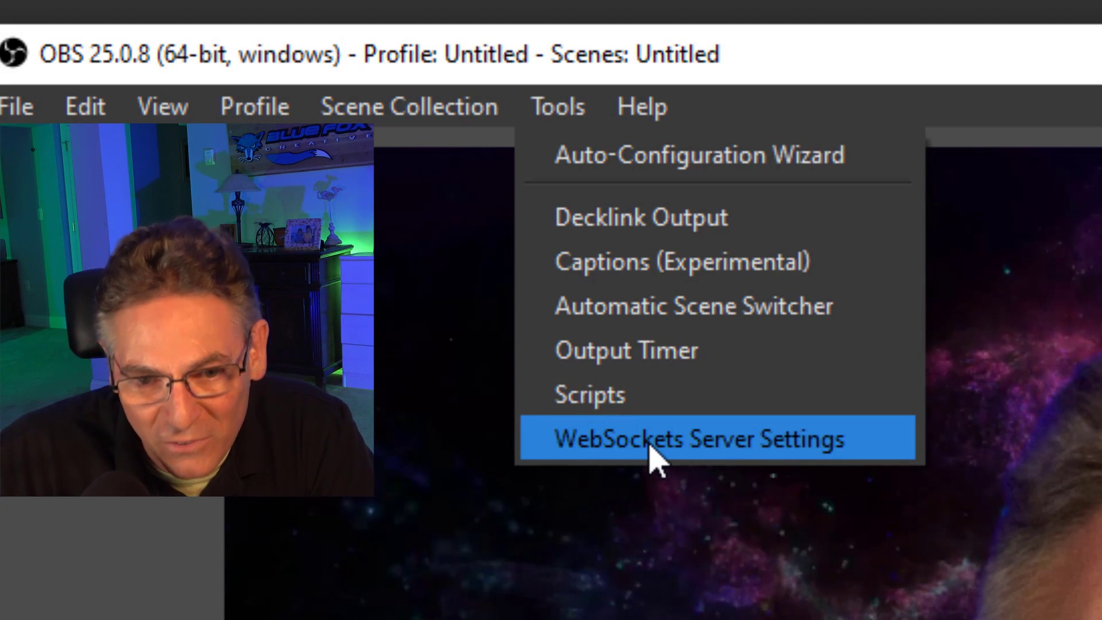
pyautogui.click(634, 453)
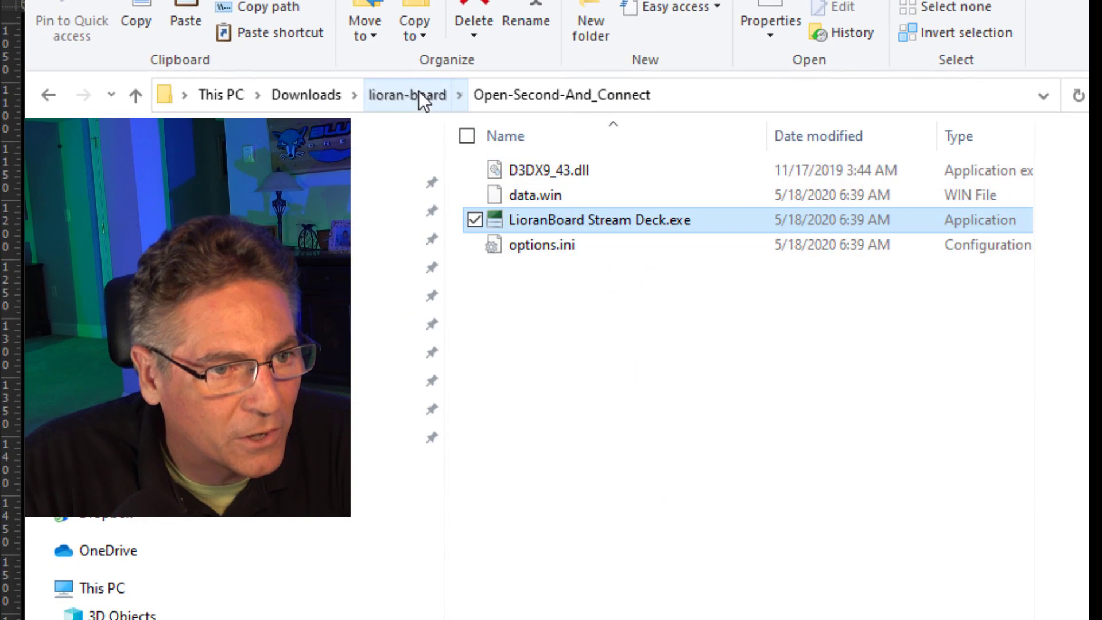
# In File Explorer, launch LioranBoard Receiver.exe from the lioran-board folder's Open-First-And-Connect subfolder and connect it to OBS
pyautogui.click(418, 90)
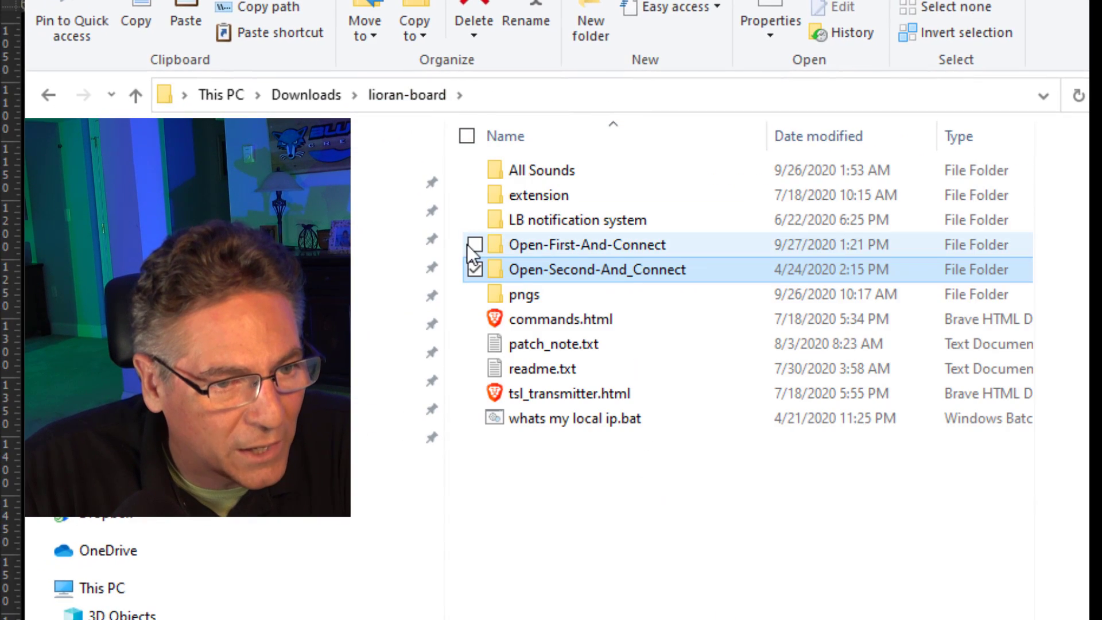
pyautogui.doubleClick(584, 248)
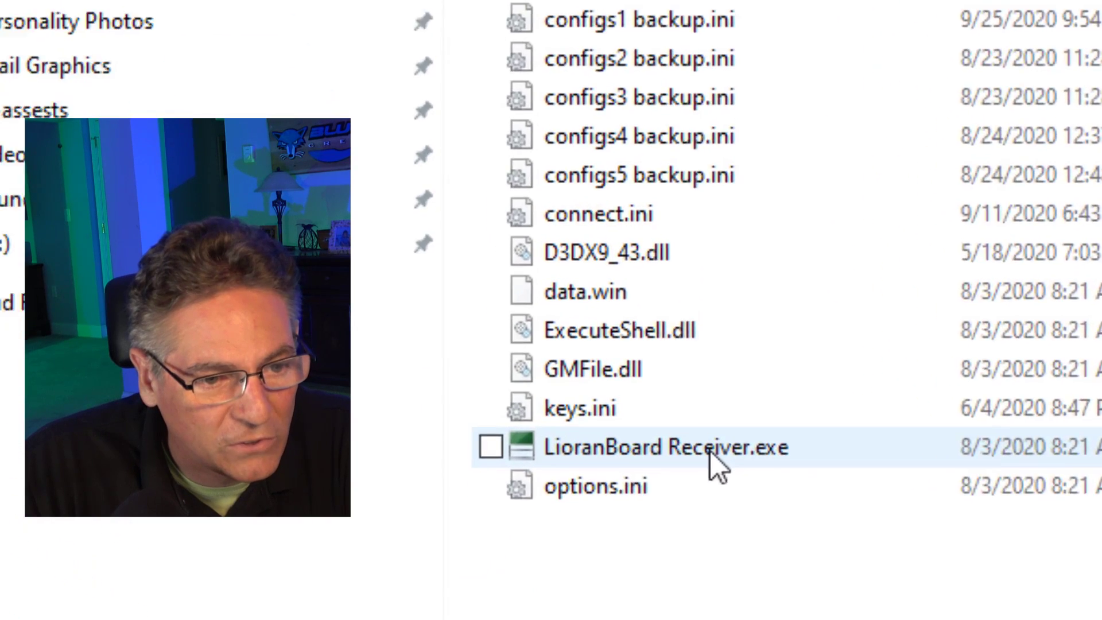
pyautogui.click(619, 568)
pyautogui.doubleClick(786, 354)
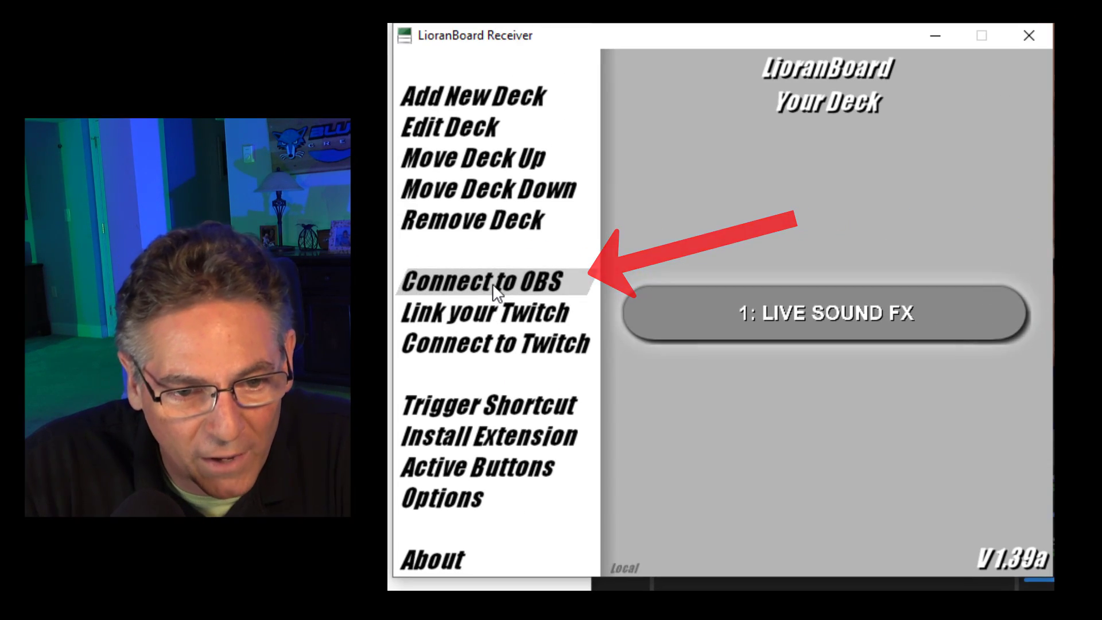
pyautogui.click(497, 293)
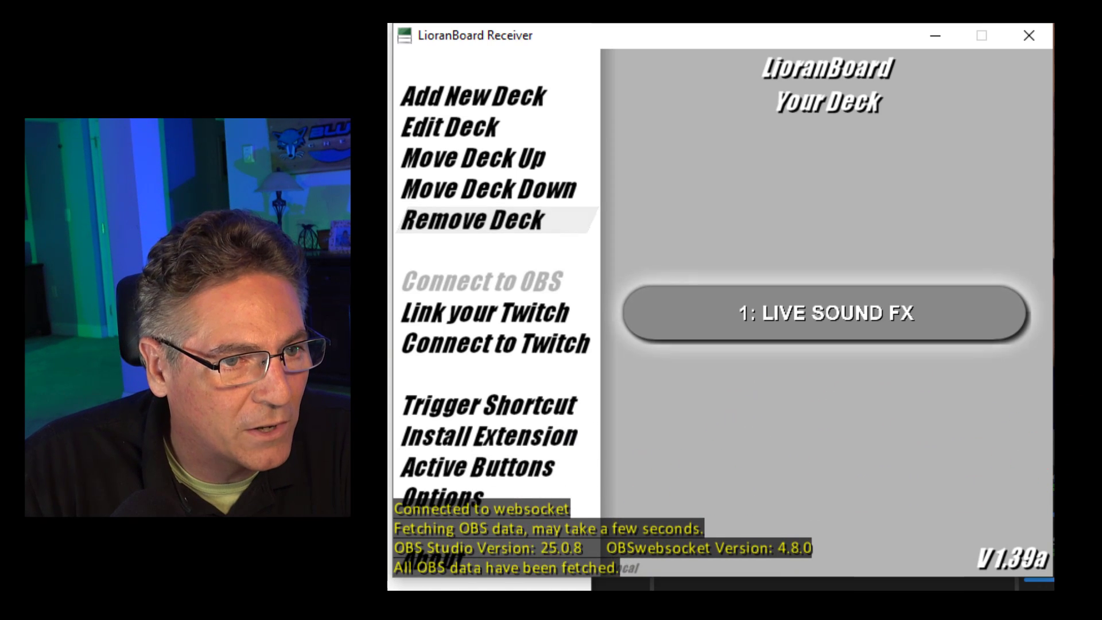
# Launch LioranBoard Stream Deck.exe from the Open-Second-And_Connect folder and connect it to the receiver
pyautogui.hotkey('alt', 'Tab')
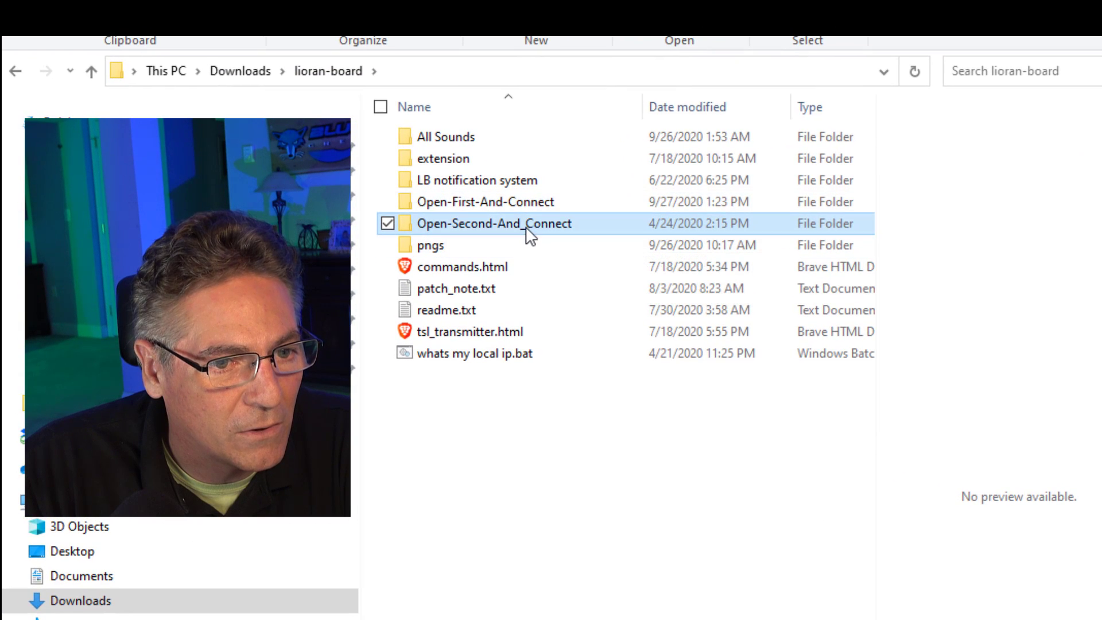
pyautogui.doubleClick(327, 175)
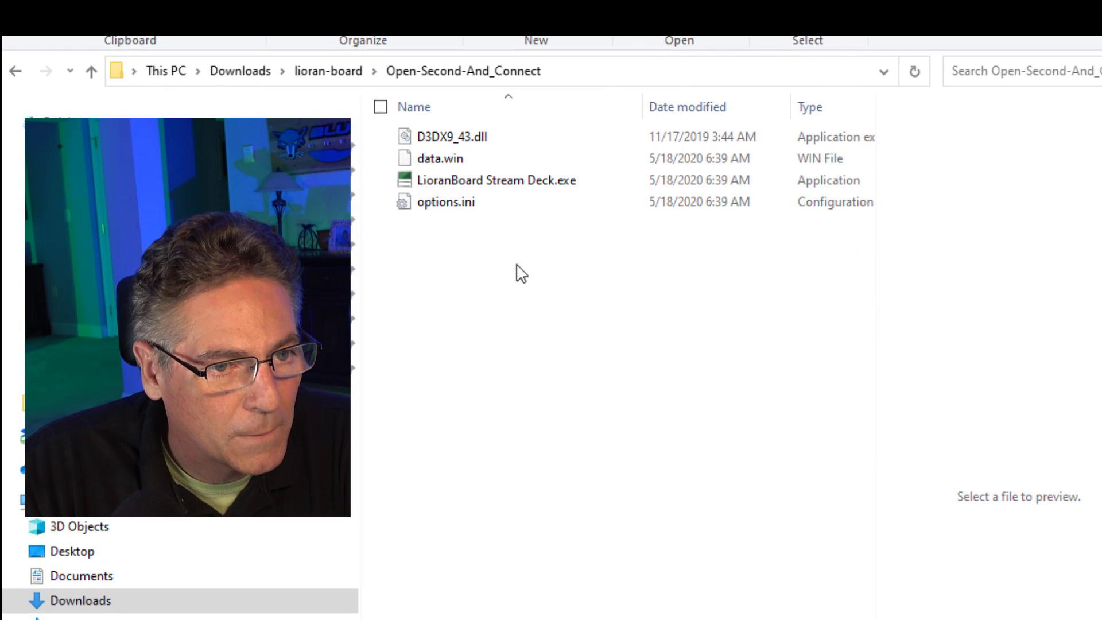
pyautogui.doubleClick(508, 182)
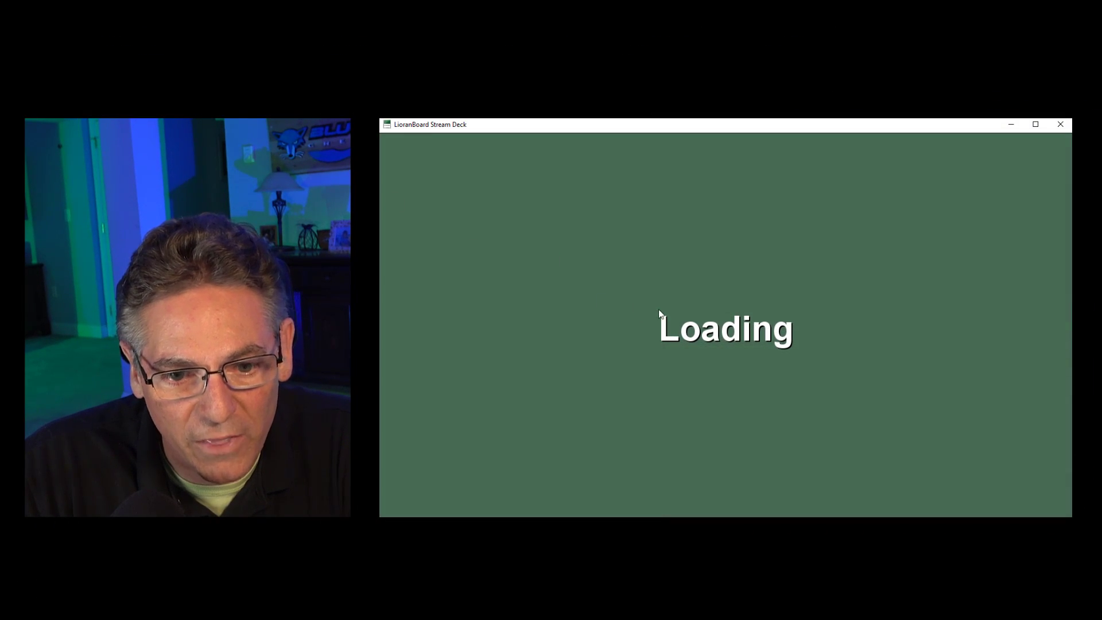
pyautogui.click(740, 434)
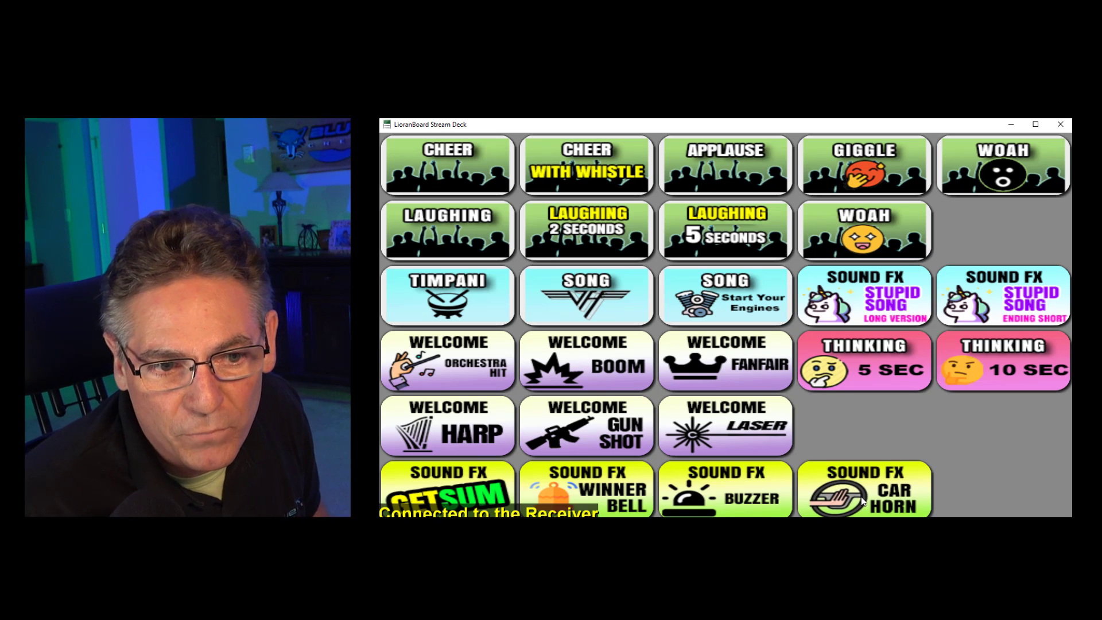
# Play the GETSUM sound effect from the stream deck
pyautogui.click(449, 498)
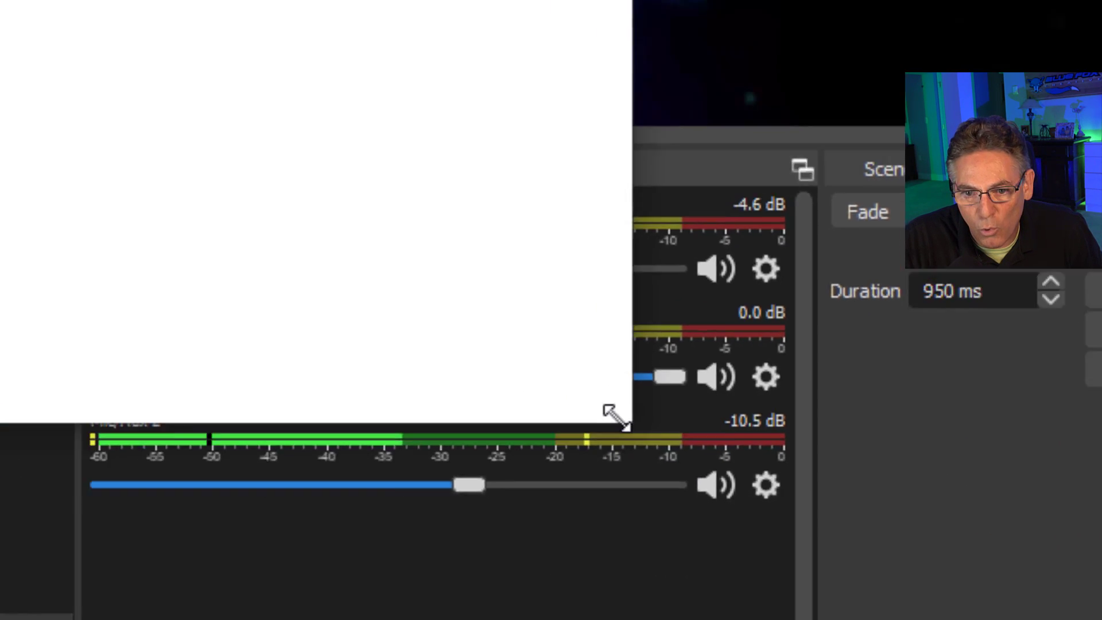
# Shrink the LioranBoard Stream Deck window and rearrange the open windows on the desktop
pyautogui.moveTo(568, 428); pyautogui.dragTo(452, 311)
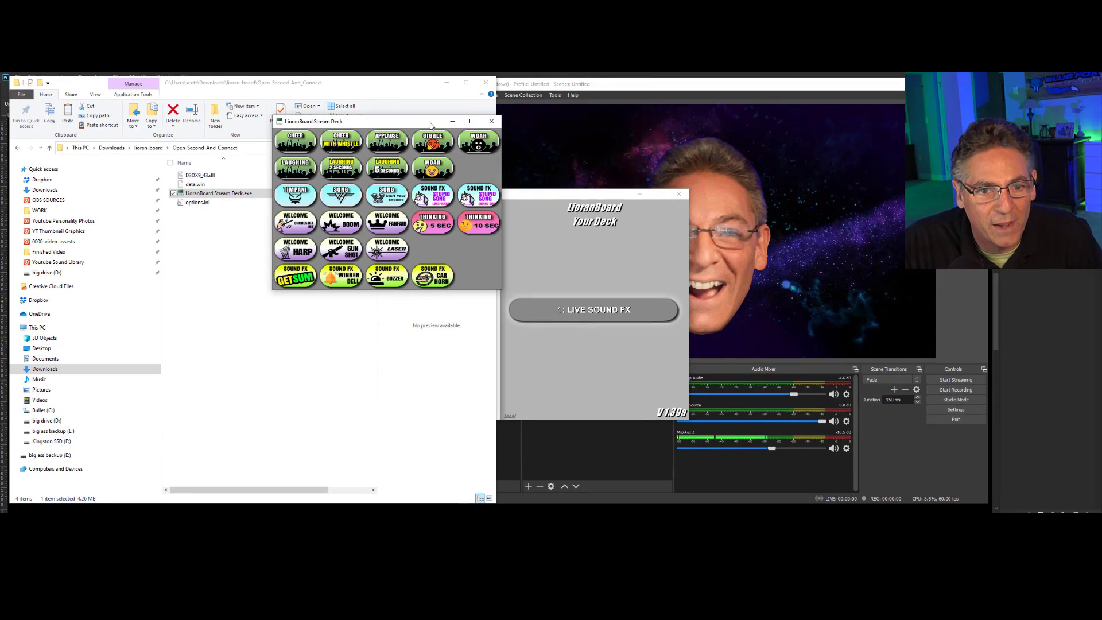
pyautogui.moveTo(362, 97); pyautogui.dragTo(71, 75)
pyautogui.moveTo(179, 99); pyautogui.dragTo(164, 79)
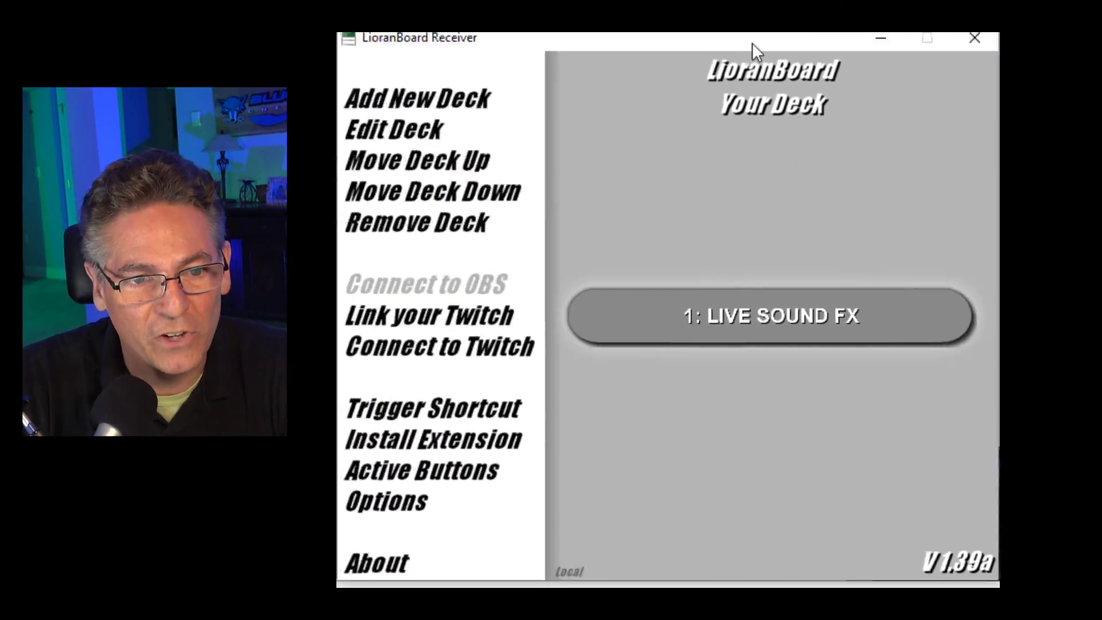
# In LioranBoard Receiver, add a new deck and open its grid for editing
pyautogui.click(442, 101)
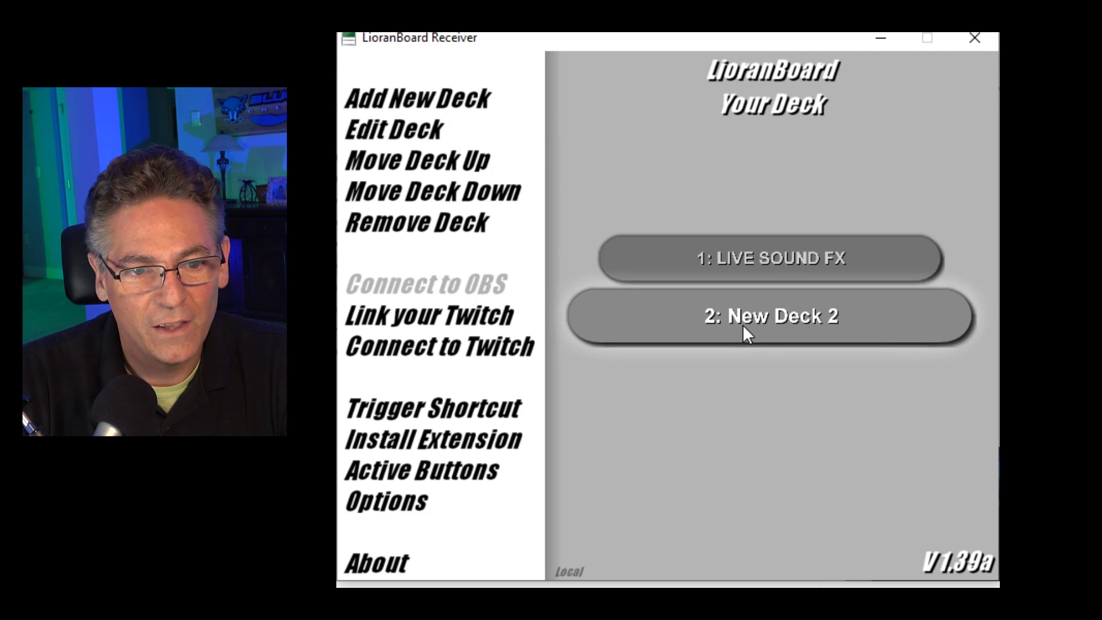
pyautogui.click(764, 339)
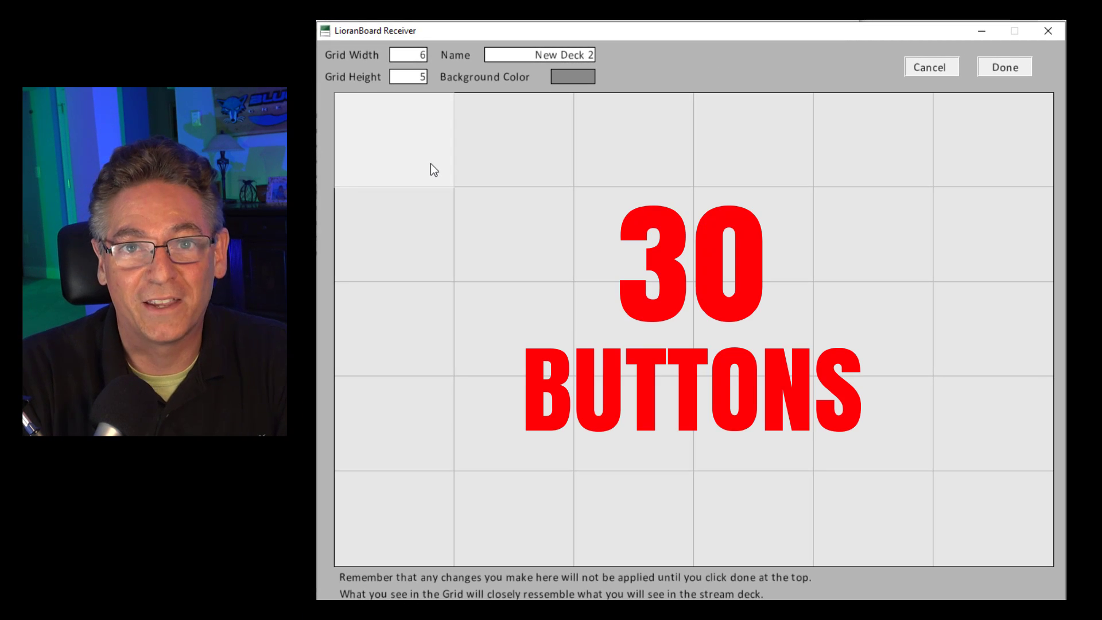
# Set the new deck's grid to 20 columns wide and 20 rows high
pyautogui.moveTo(414, 54); pyautogui.dragTo(429, 54)
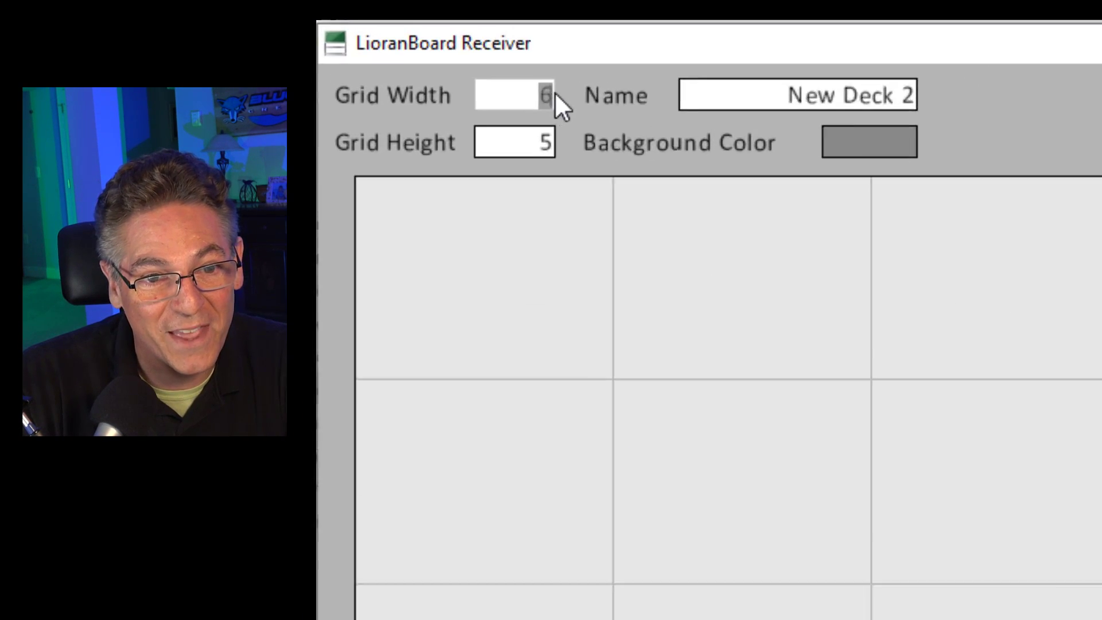
pyautogui.write('20')
pyautogui.moveTo(652, 217); pyautogui.dragTo(691, 226)
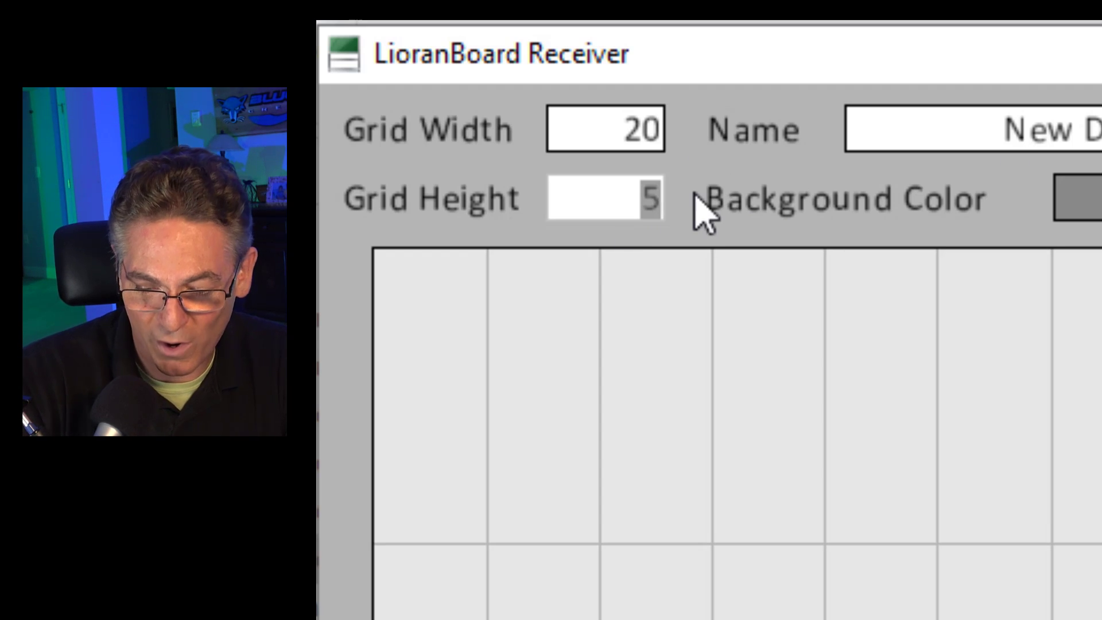
pyautogui.write('20')
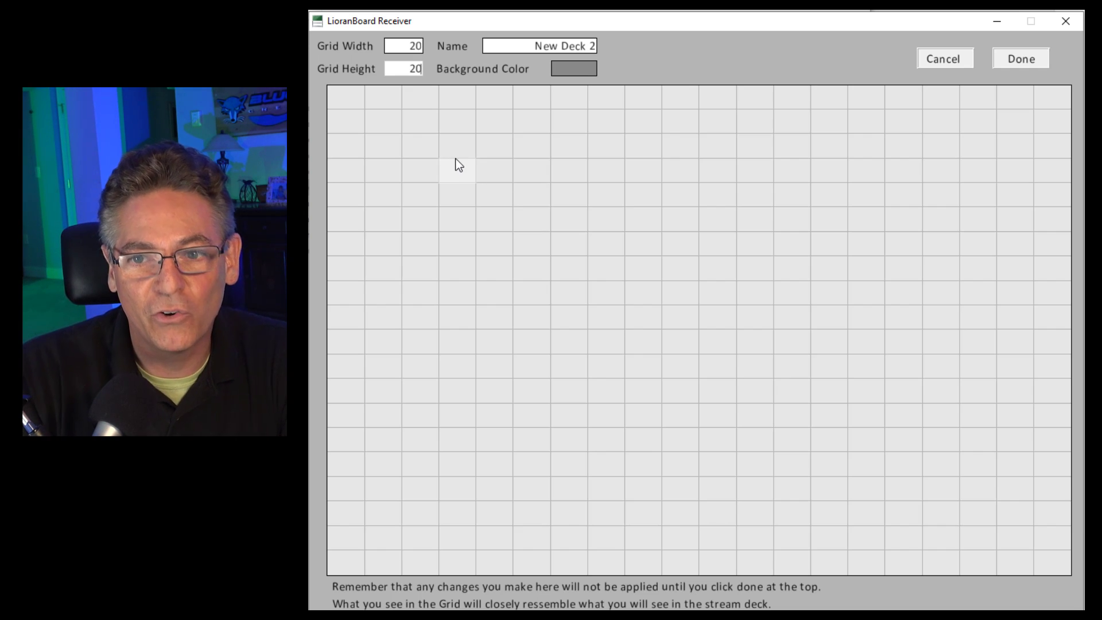
# Create a blank olive-yellow button in the deck's first grid cell, labelled with the presenter's first name
pyautogui.click(354, 95)
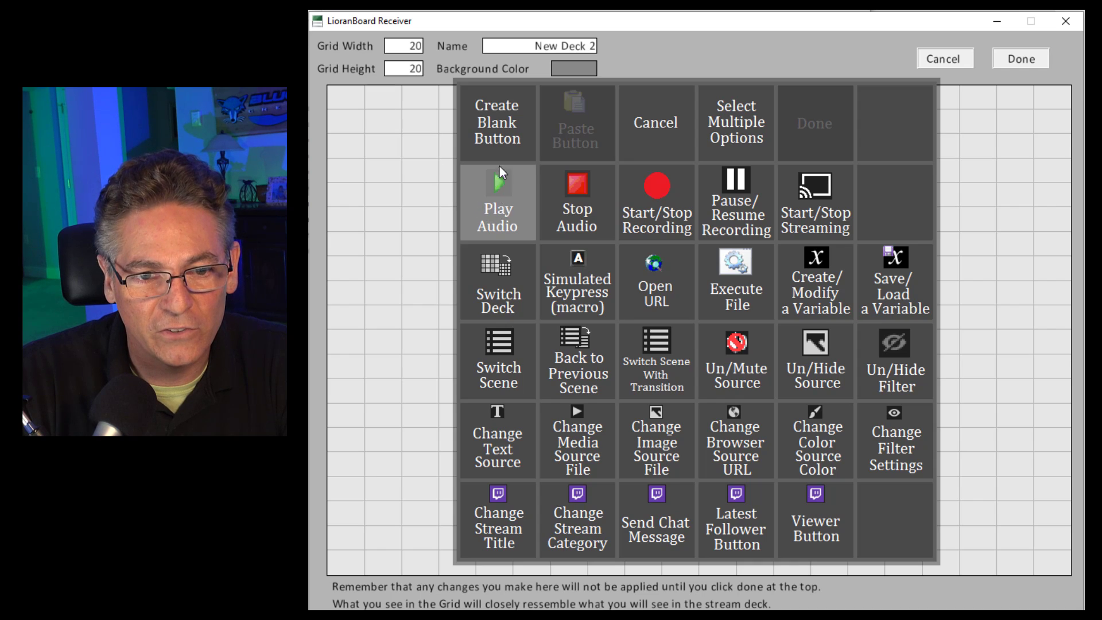
pyautogui.click(493, 140)
pyautogui.click(685, 98)
pyautogui.write('Scott')
pyautogui.press('Tab')
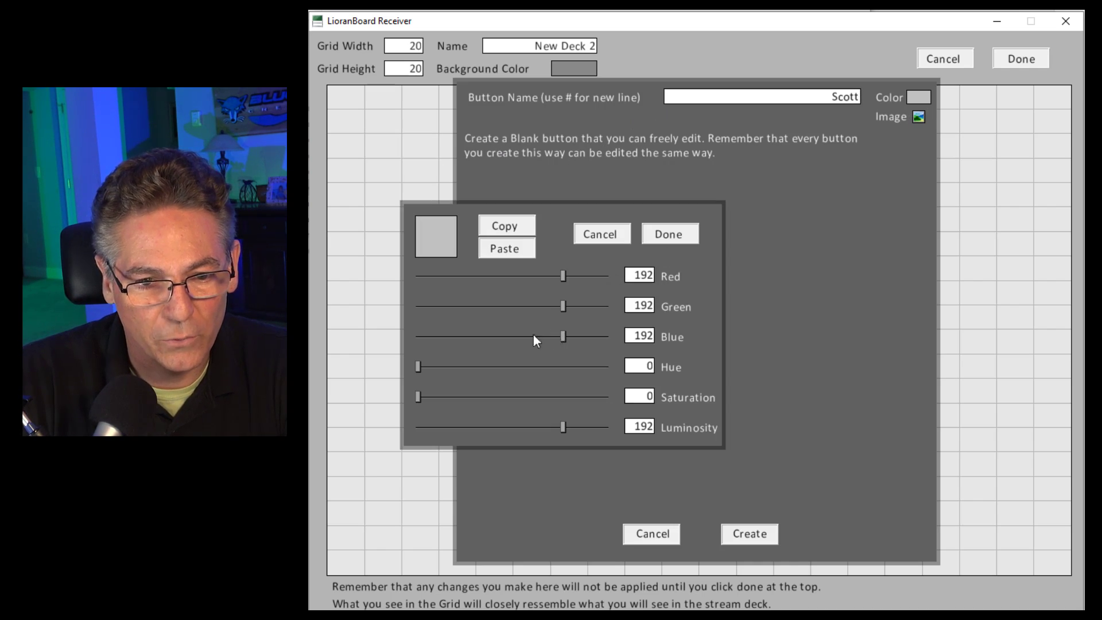
pyautogui.click(676, 234)
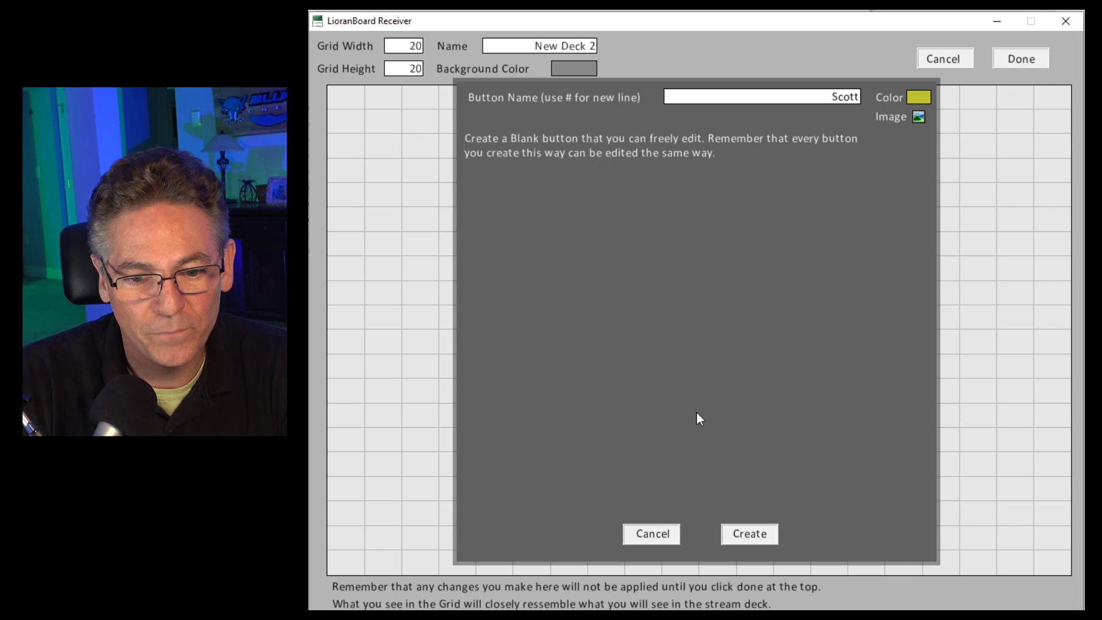
pyautogui.click(749, 534)
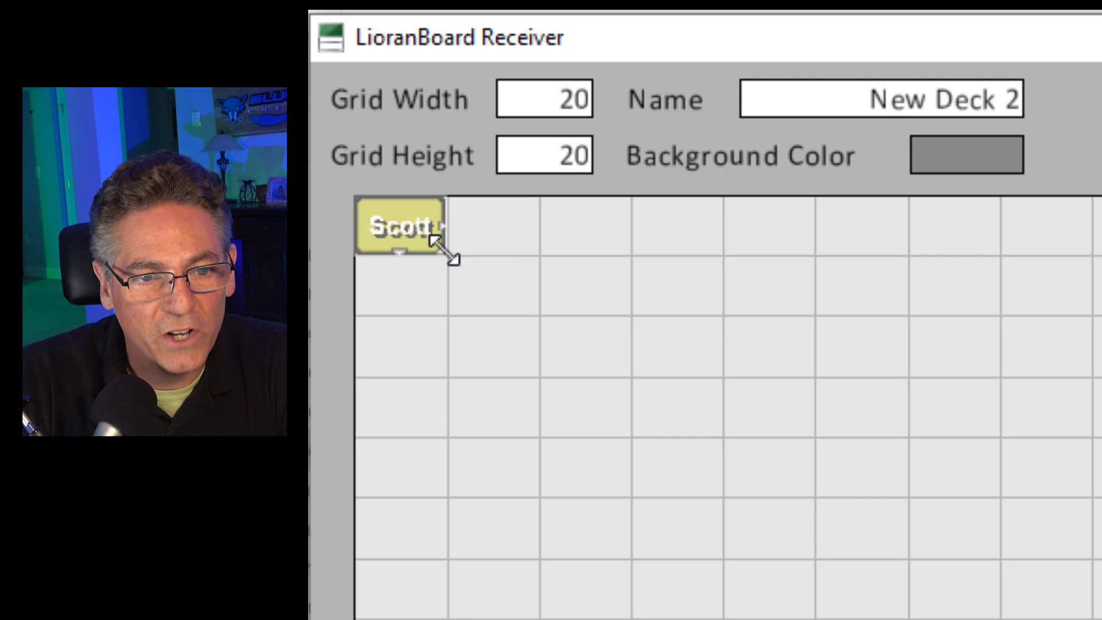
# Enlarge the yellow button to six columns wide and three rows high, and save the deck
pyautogui.moveTo(443, 247); pyautogui.dragTo(494, 315)
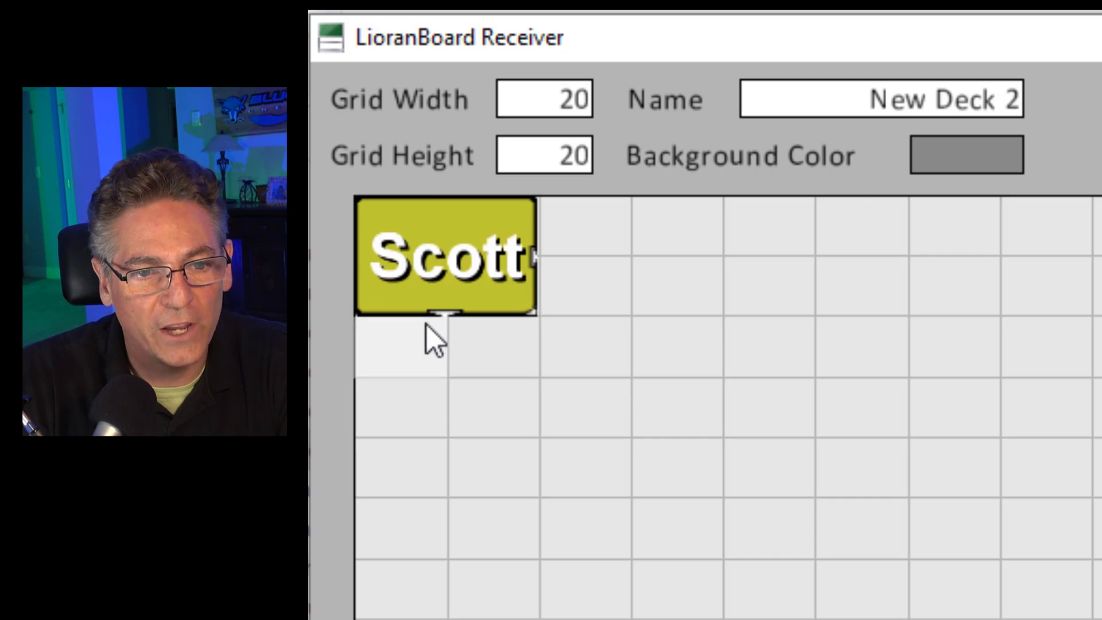
pyautogui.moveTo(447, 315); pyautogui.dragTo(428, 356)
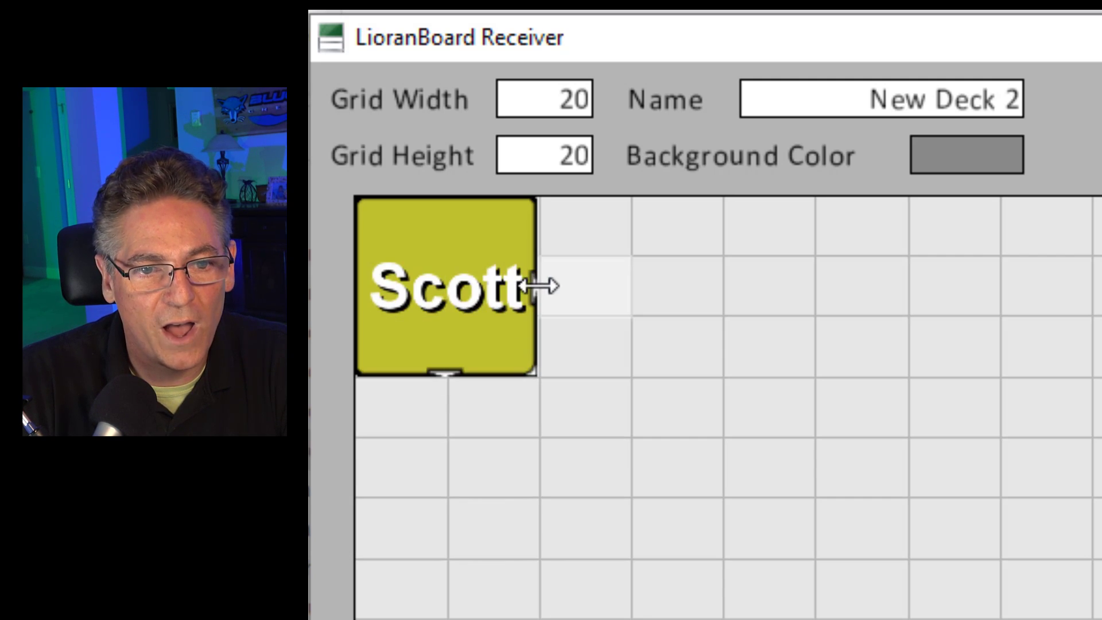
pyautogui.moveTo(539, 286); pyautogui.dragTo(941, 287)
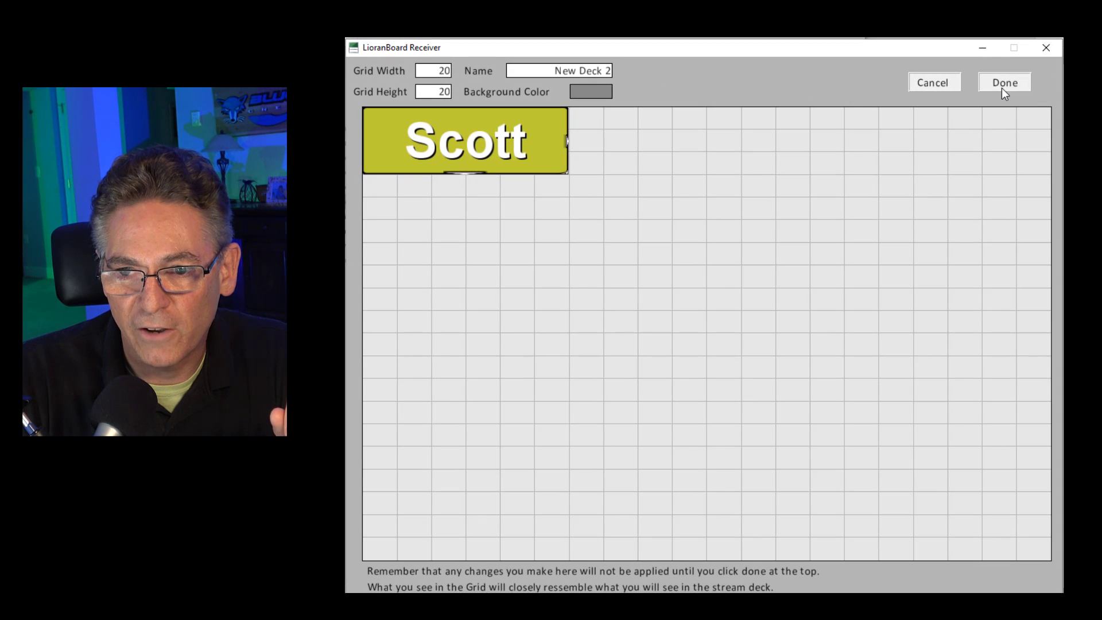
pyautogui.click(1004, 83)
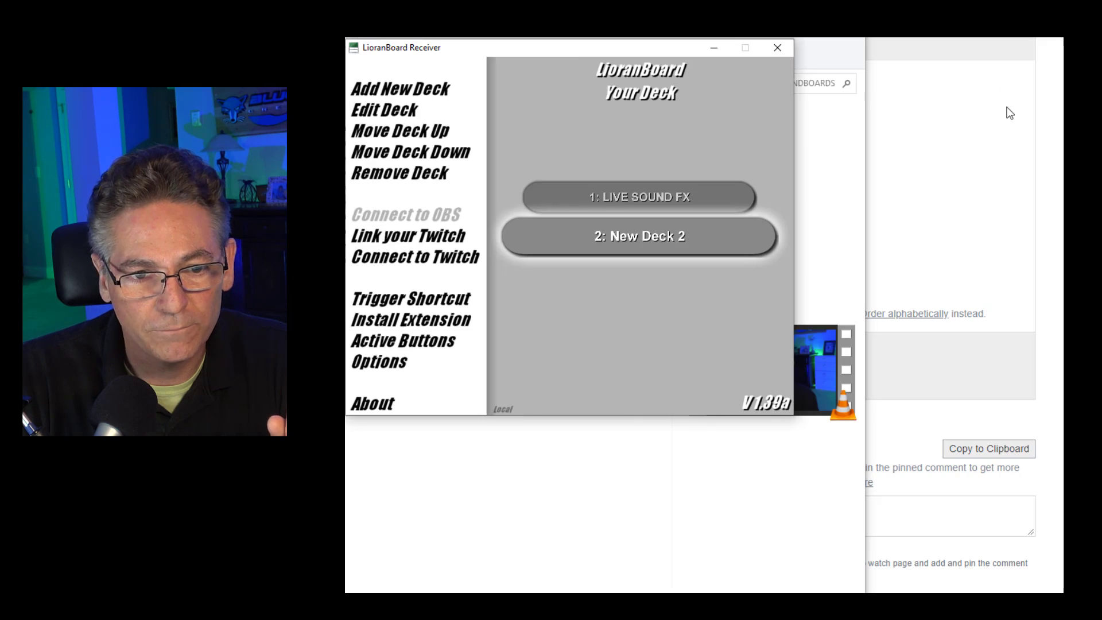
# In the LIVE SOUND FX deck, add a Stop Audio button named Stop with a 200 ms fade beside CAR HORN, and save the deck
pyautogui.click(655, 236)
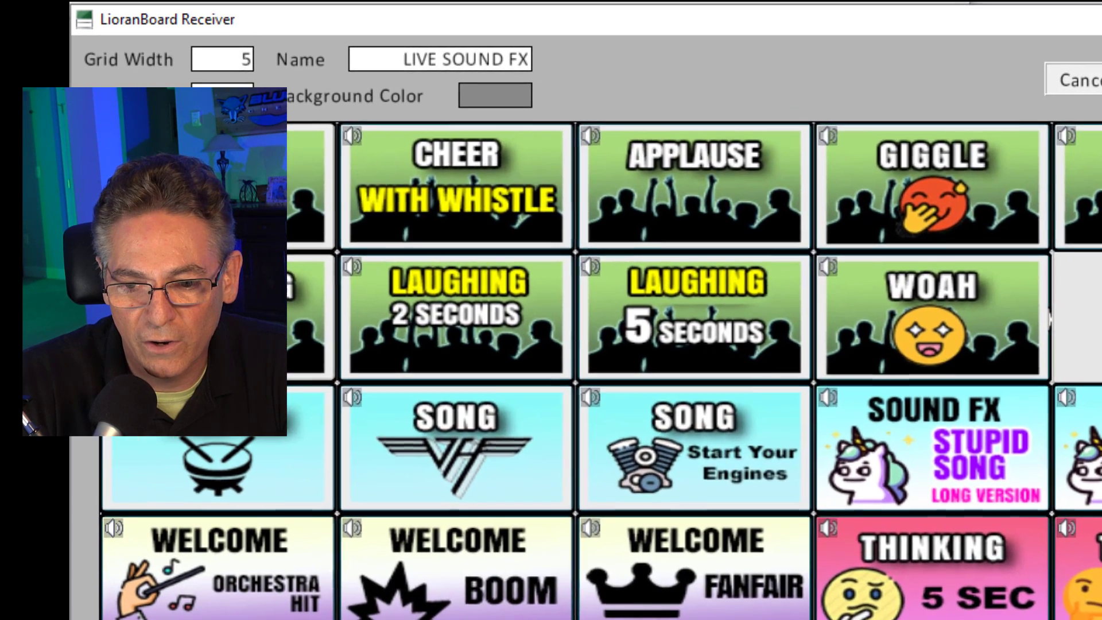
pyautogui.click(968, 537)
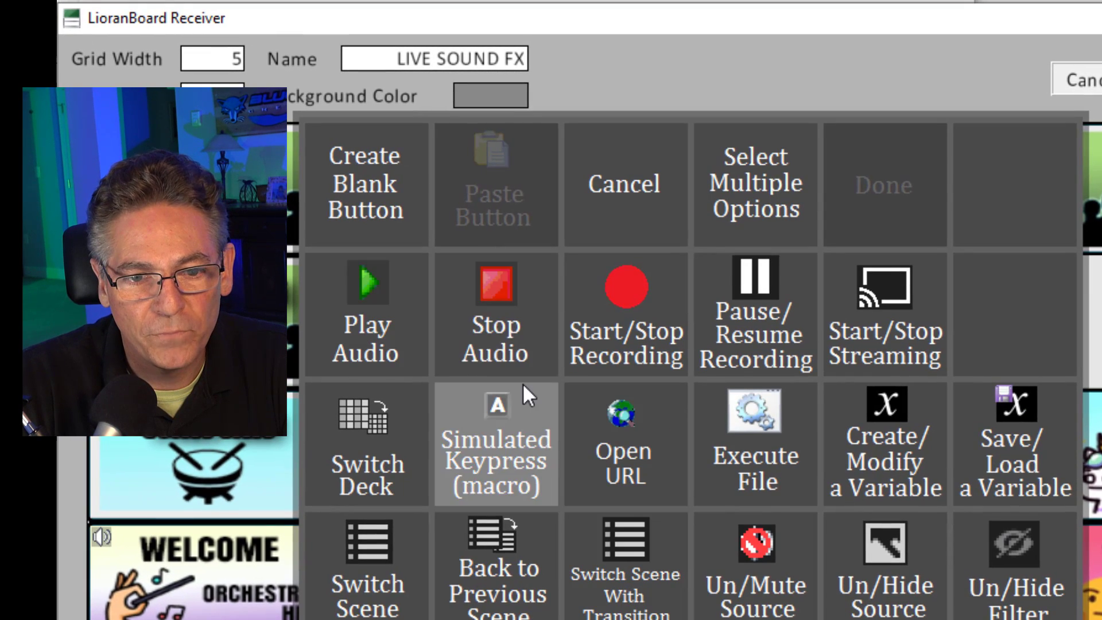
pyautogui.click(512, 337)
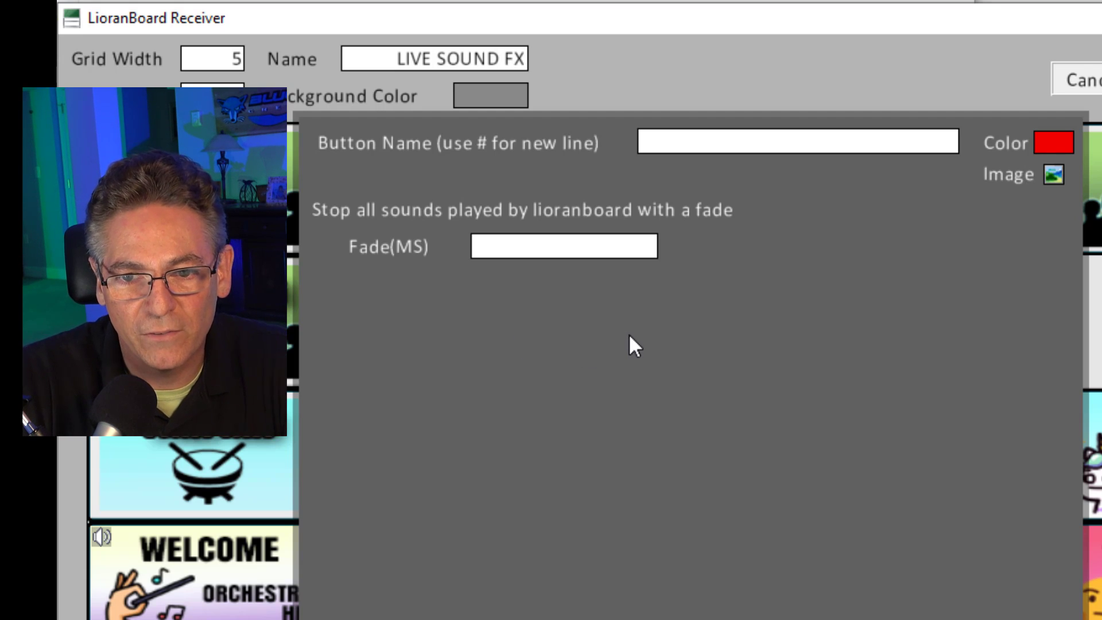
pyautogui.click(805, 141)
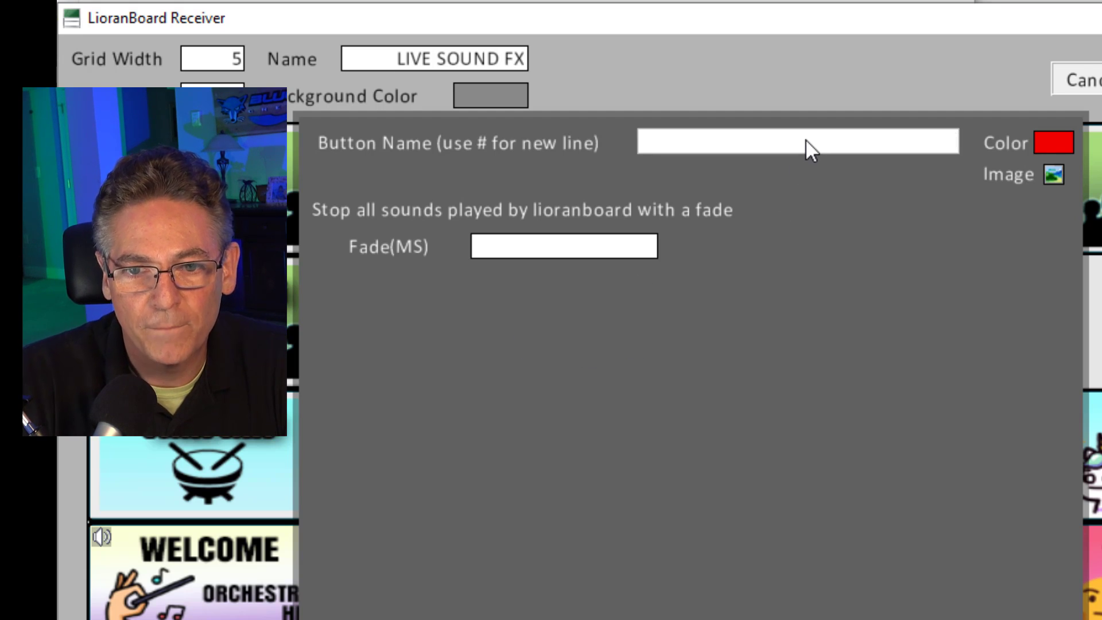
pyautogui.write('Stop')
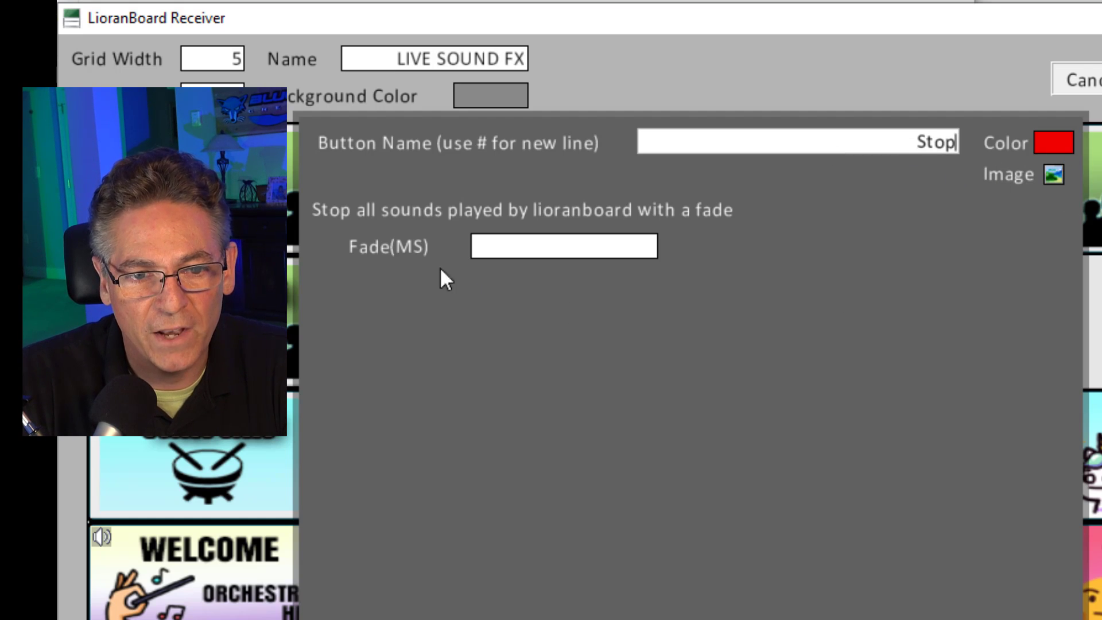
pyautogui.click(487, 243)
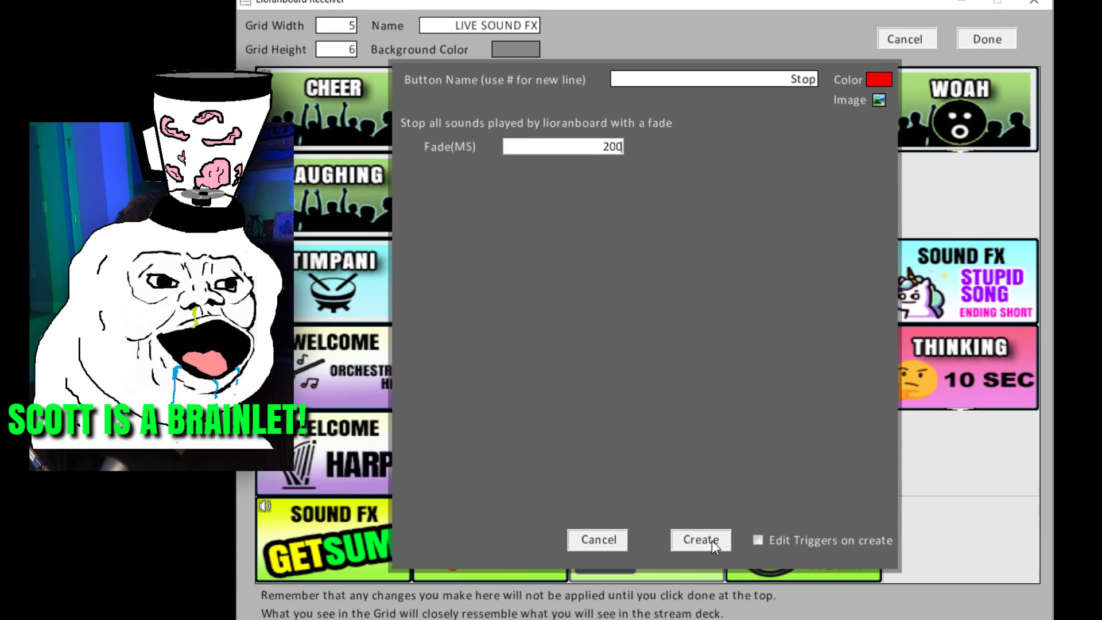
pyautogui.click(729, 619)
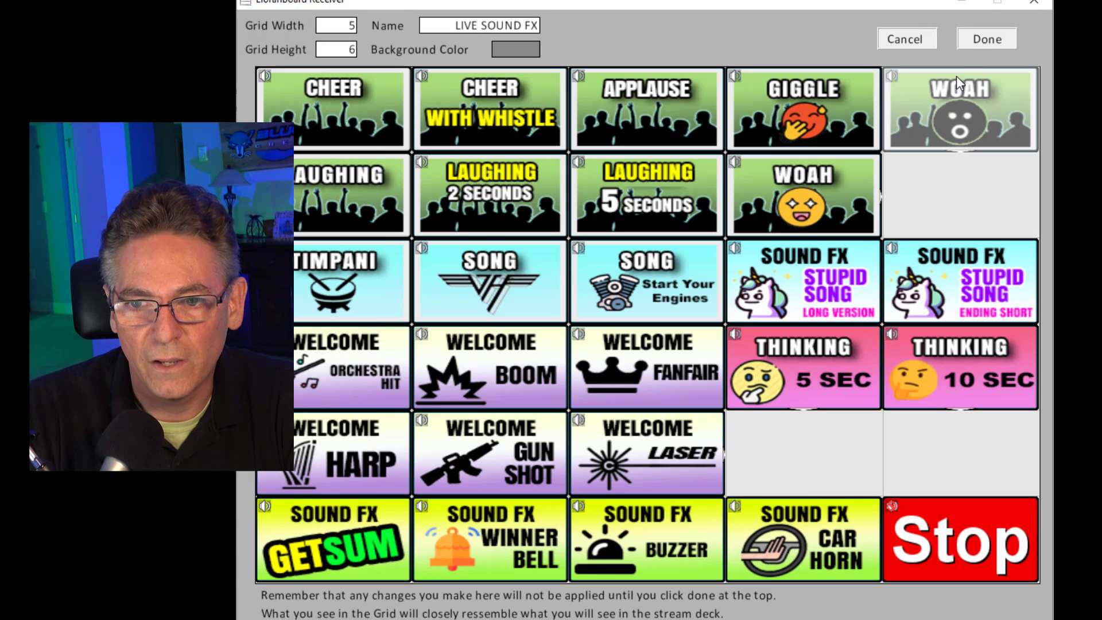
pyautogui.click(984, 40)
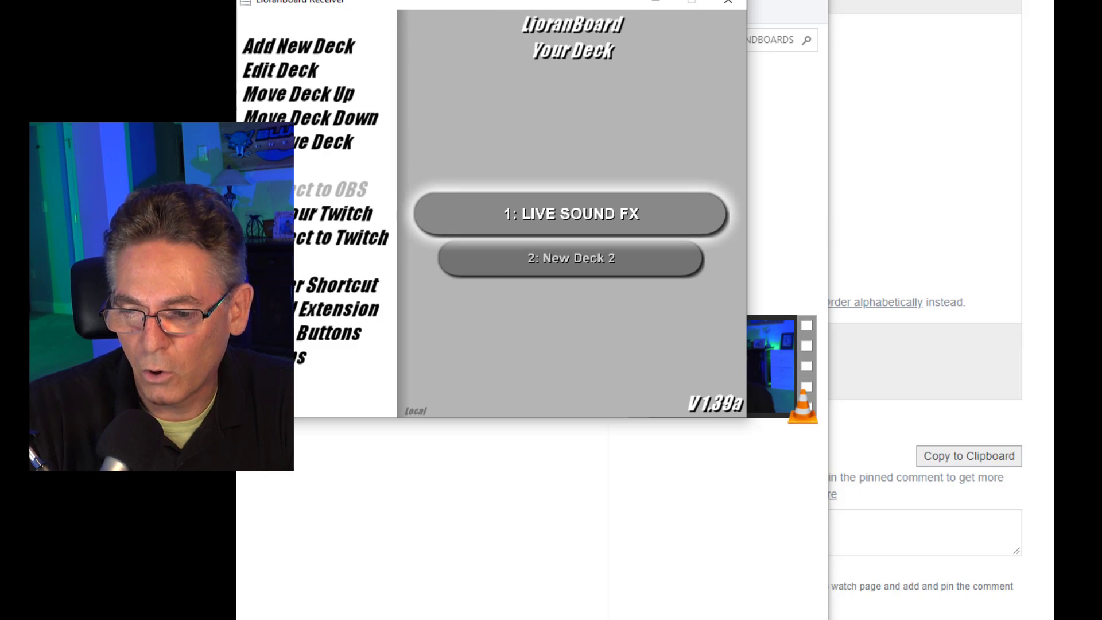
# Close the stream deck window and reconnect the stream deck so it loads the updated LIVE SOUND FX deck
pyautogui.click(569, 214)
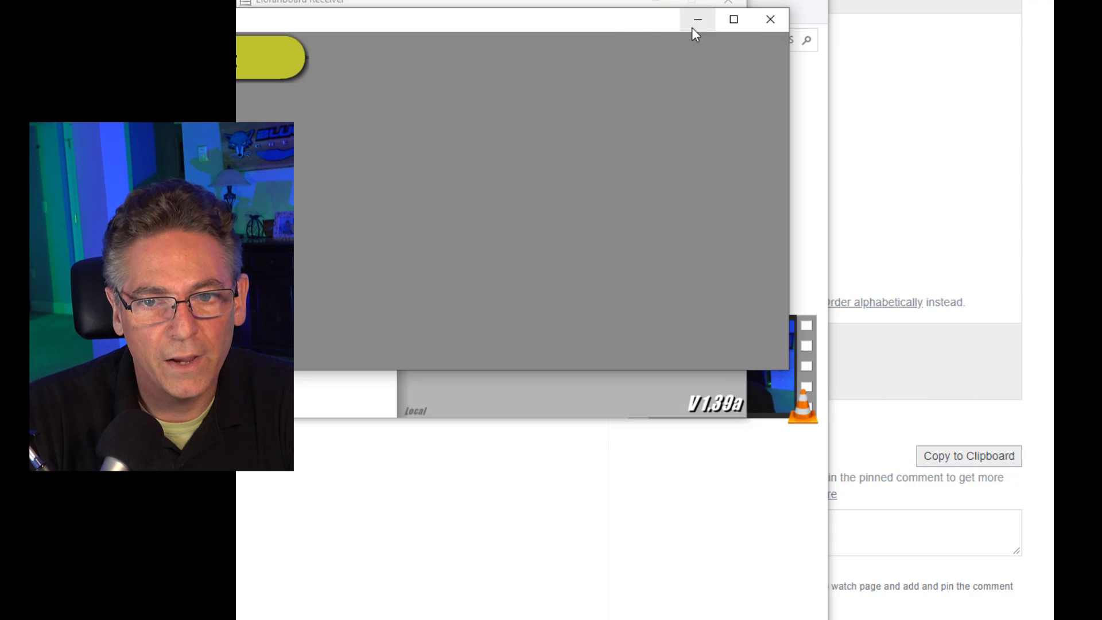
pyautogui.click(768, 19)
pyautogui.click(573, 213)
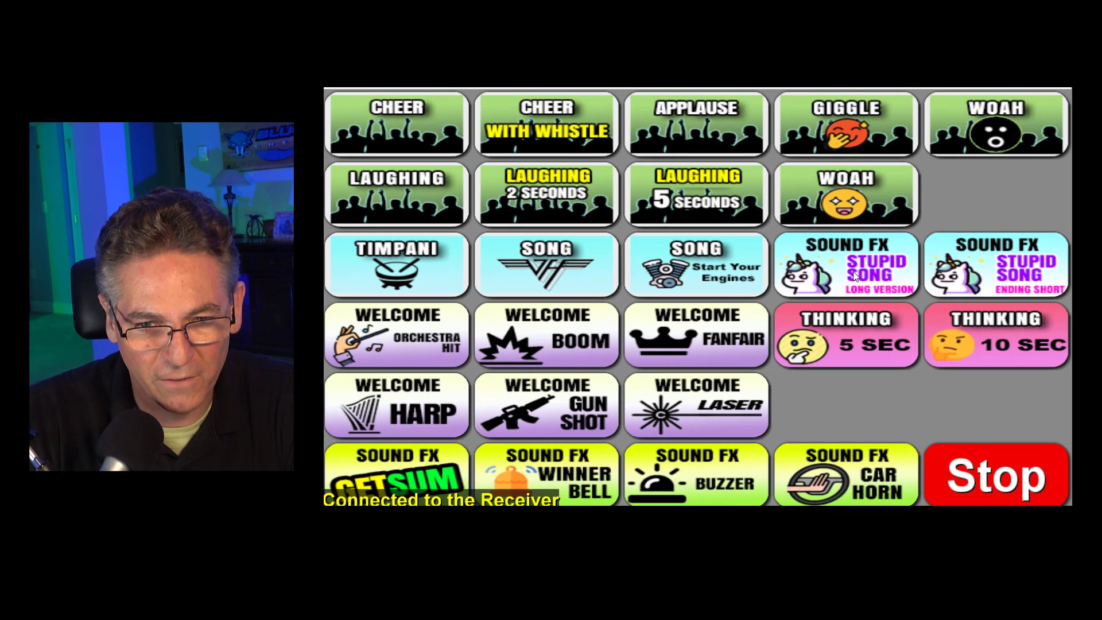
# Test the deck by playing the long version of Stupid Song and the CHEER effect, and stop all audio
pyautogui.click(856, 278)
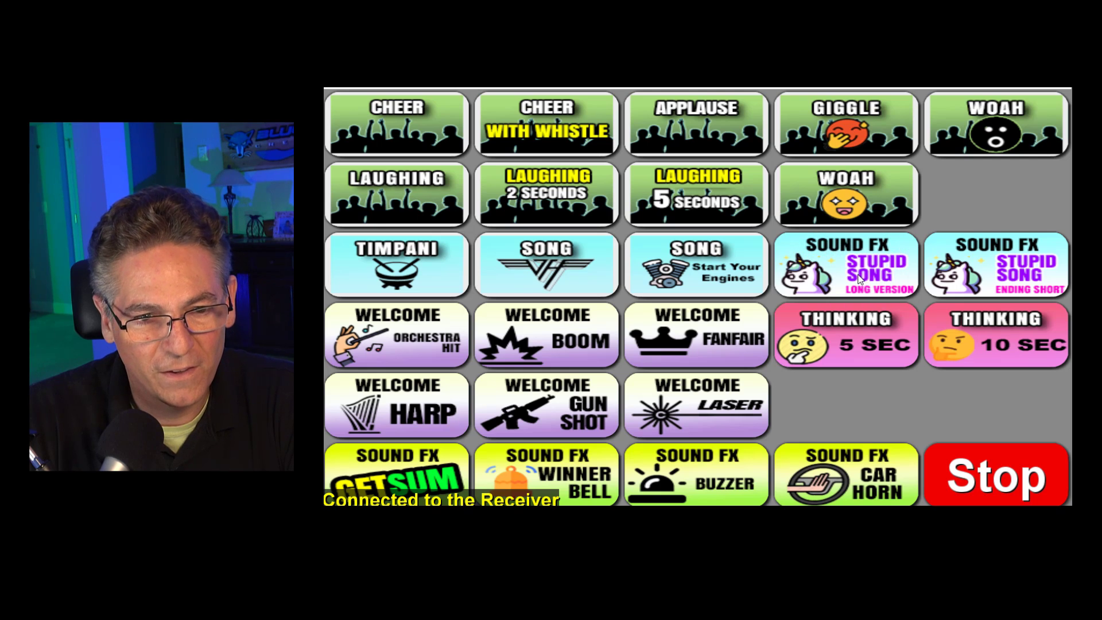
pyautogui.click(418, 134)
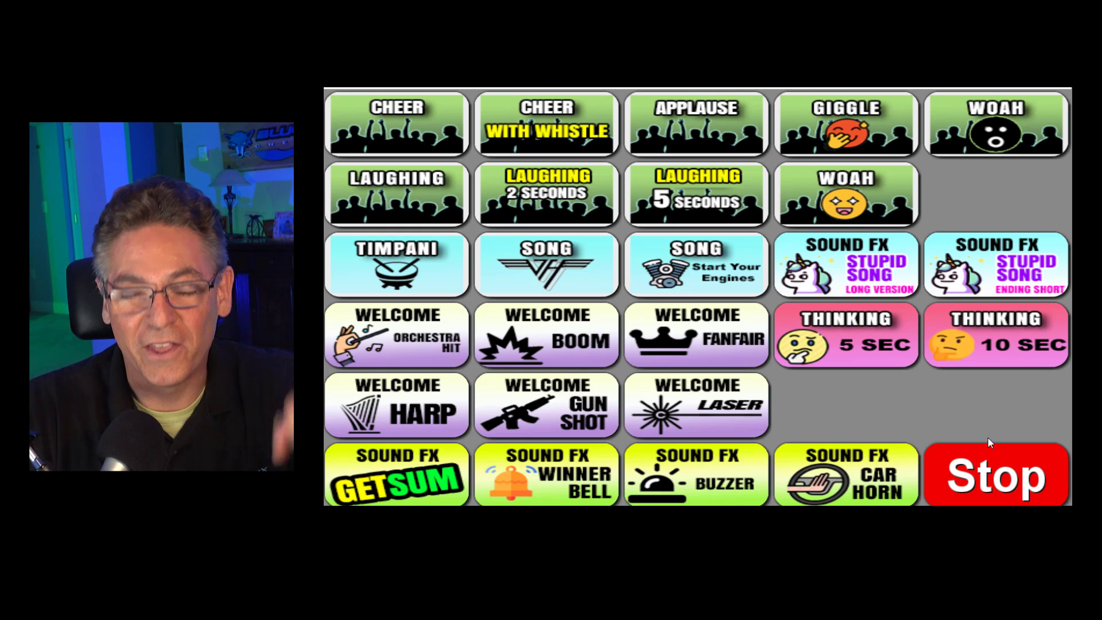
pyautogui.click(991, 474)
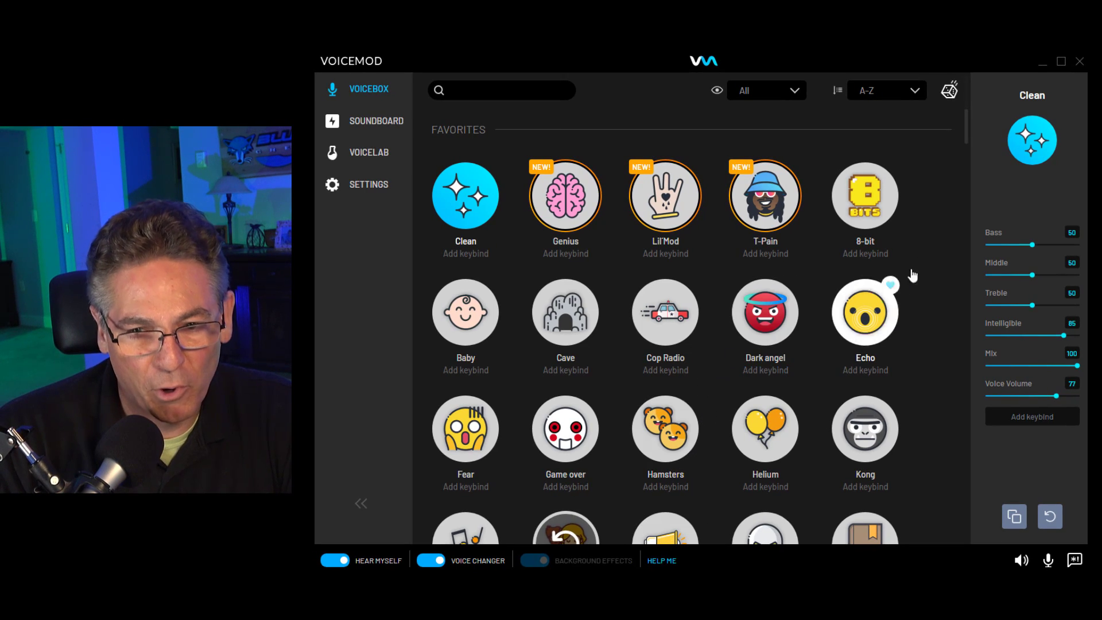
# Switch to Voicemod and add Audience Giggle.mp3 from the Youtube Sound Library's OBS SOUNDS folder to the soundboard
pyautogui.scroll(-5, 855, 362)
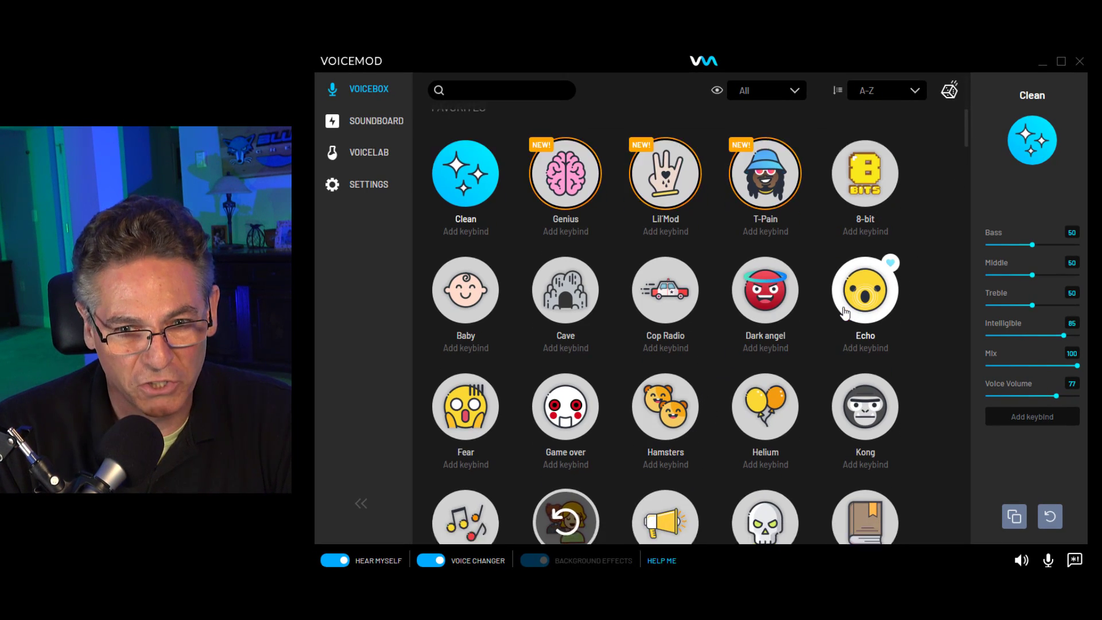
pyautogui.scroll(5, 848, 369)
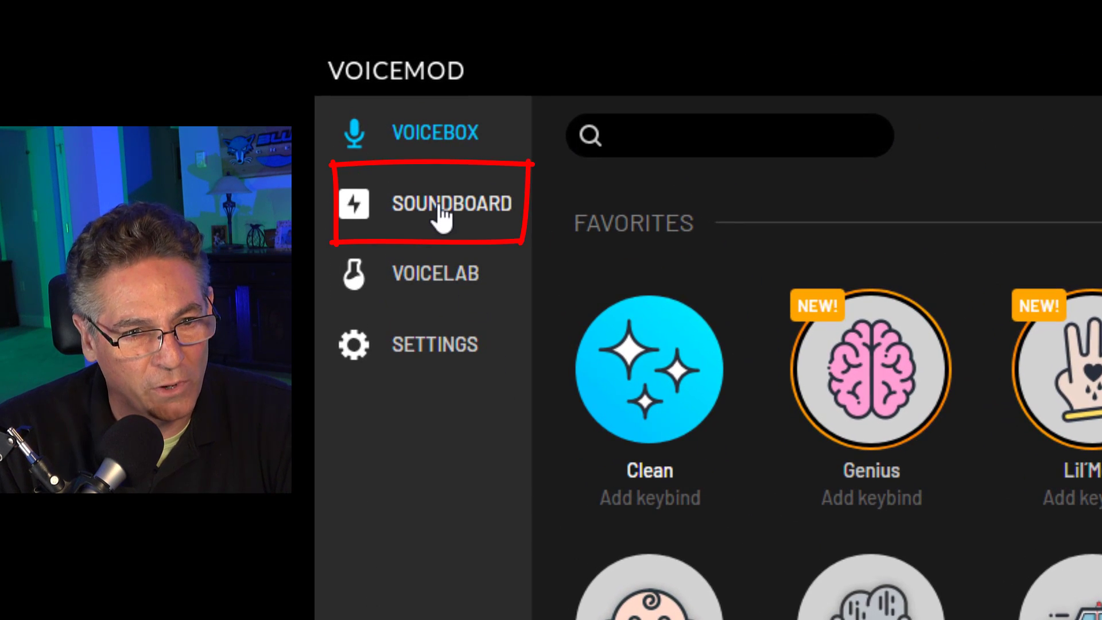
pyautogui.click(432, 216)
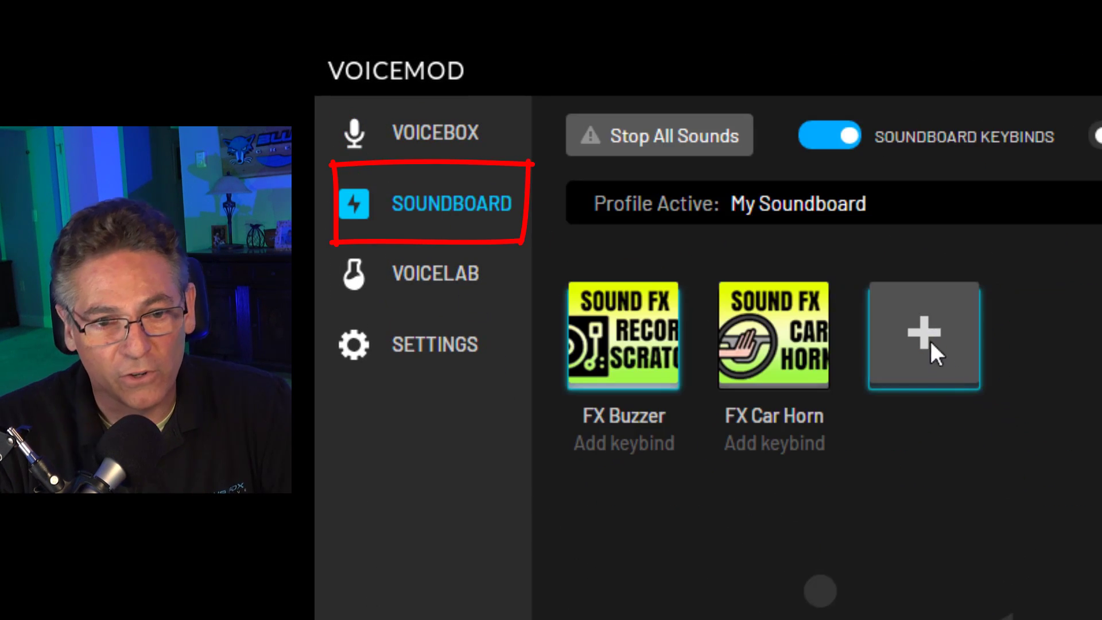
pyautogui.click(937, 356)
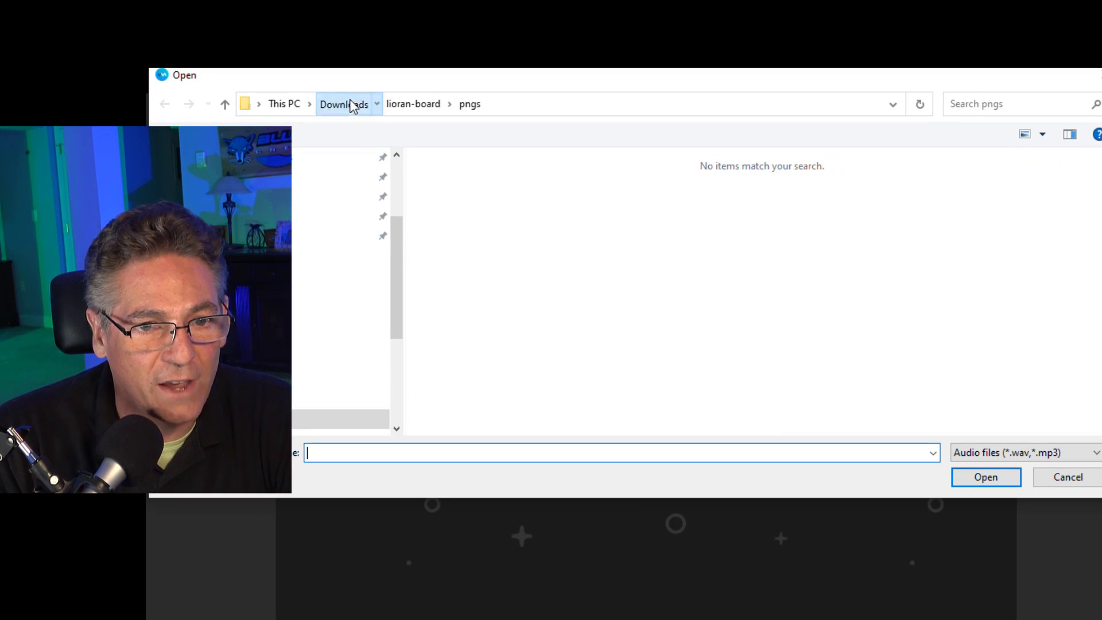
pyautogui.click(353, 104)
pyautogui.click(338, 216)
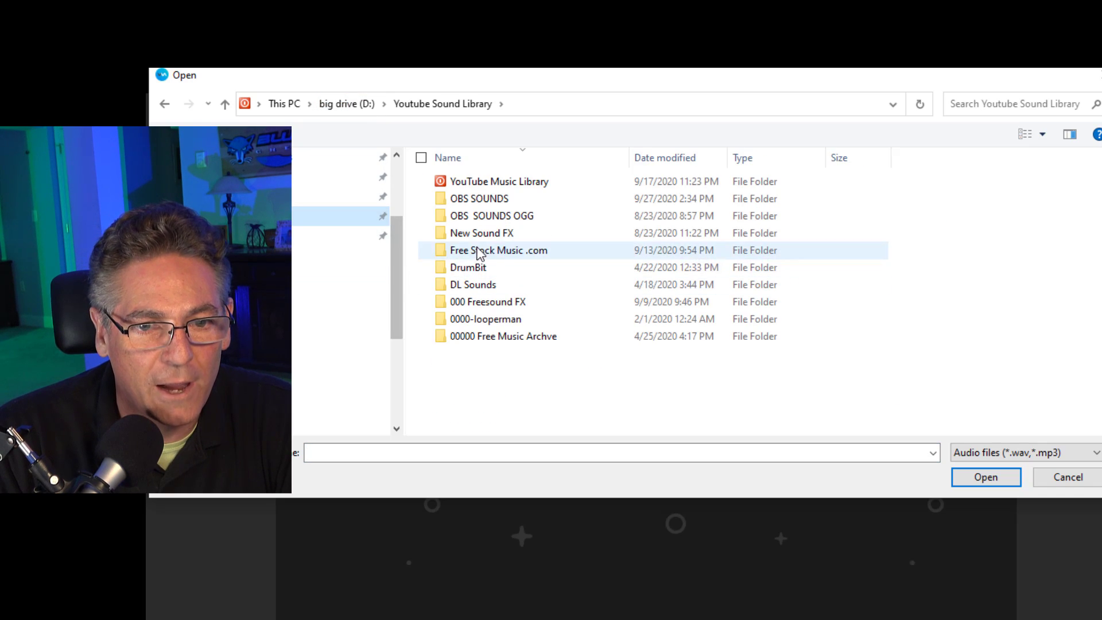
pyautogui.doubleClick(486, 204)
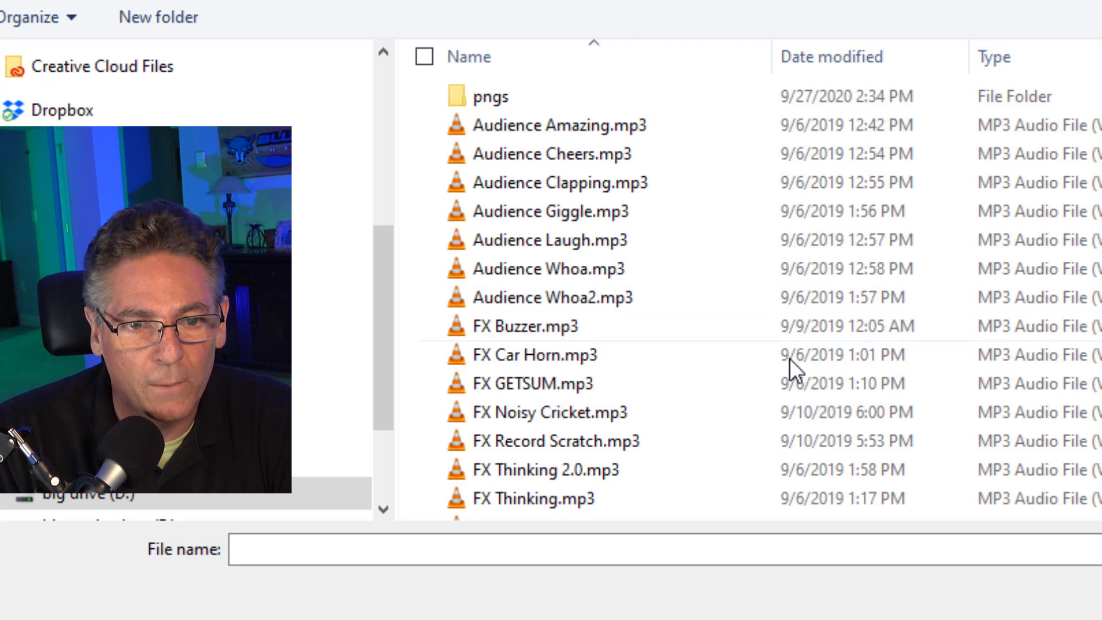
pyautogui.click(601, 216)
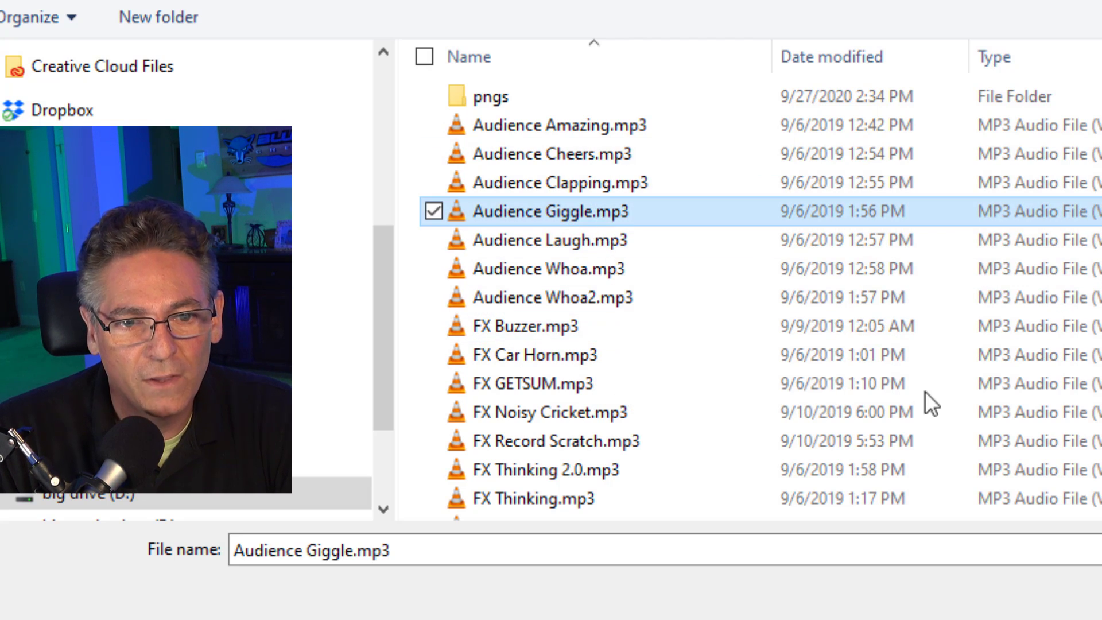
pyautogui.press('Return')
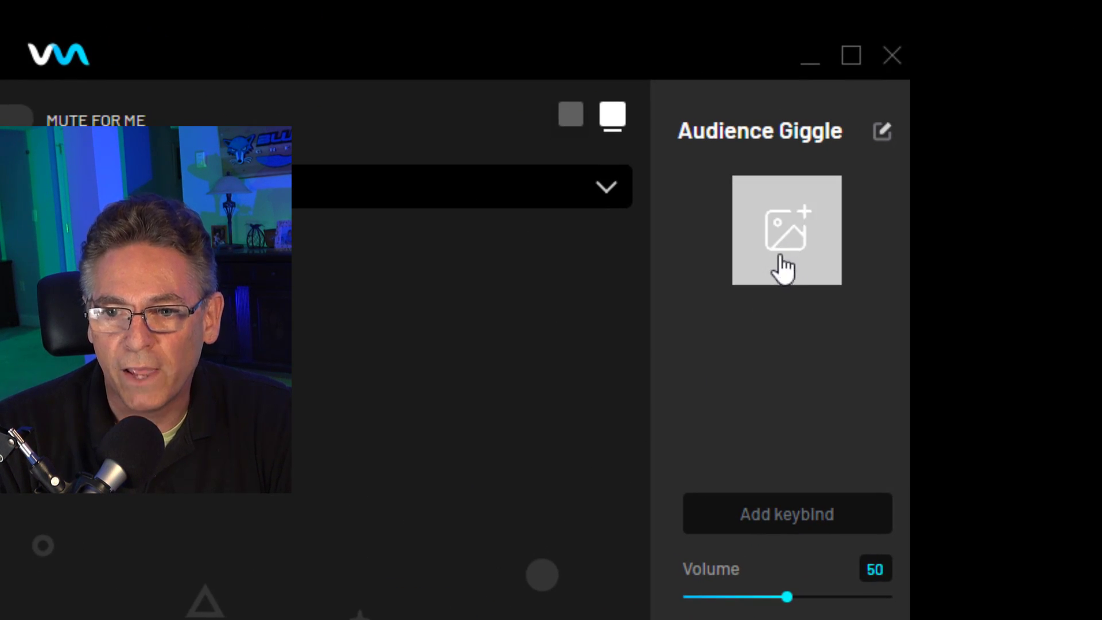
# Assign giggle.png from the pngs folder as the Audience Giggle sound's image
pyautogui.click(786, 247)
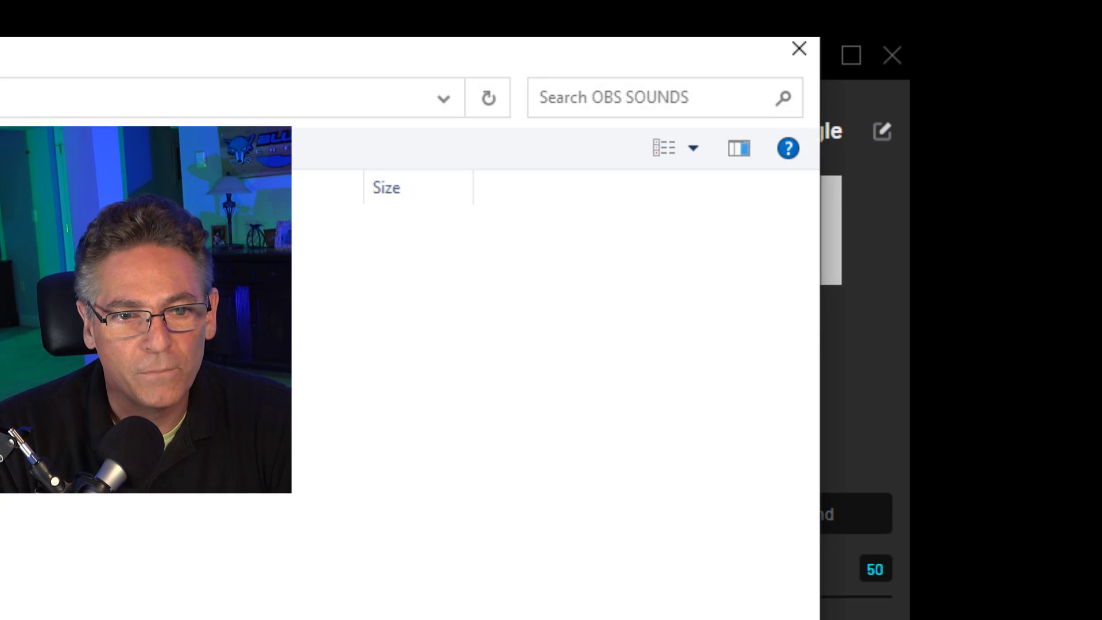
pyautogui.press('Return')
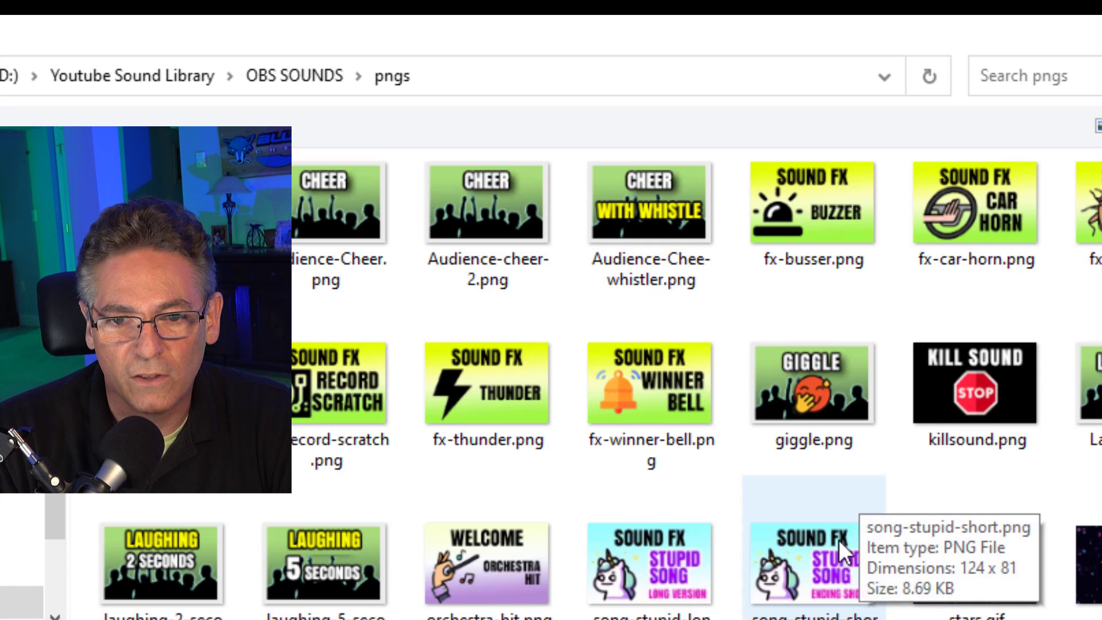
pyautogui.click(824, 389)
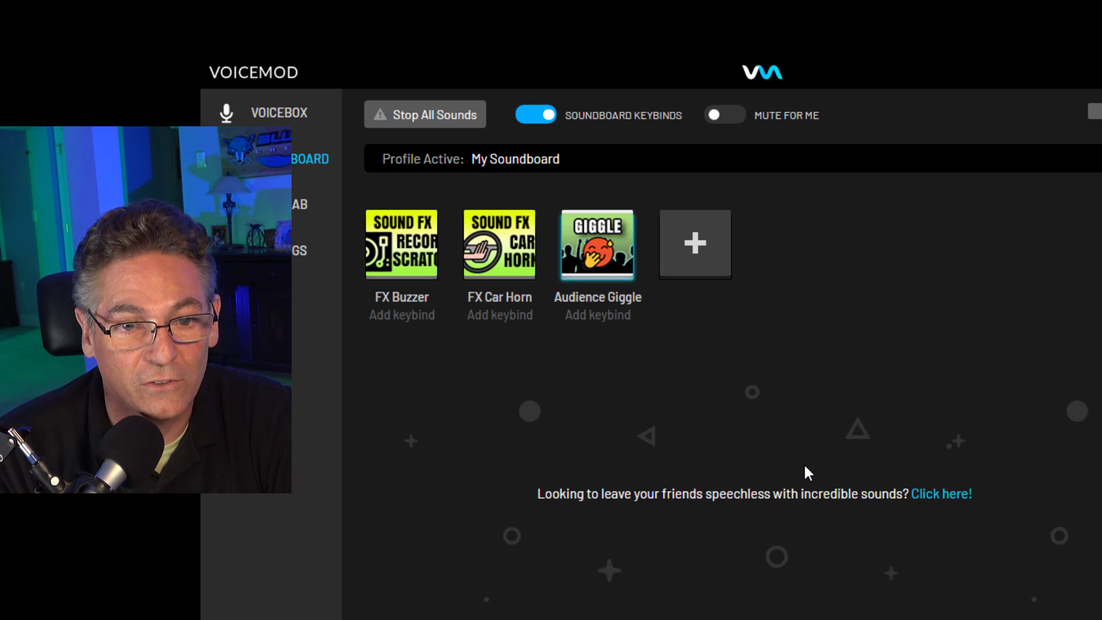
# Play the Audience Giggle sound from the soundboard to test it
pyautogui.click(591, 264)
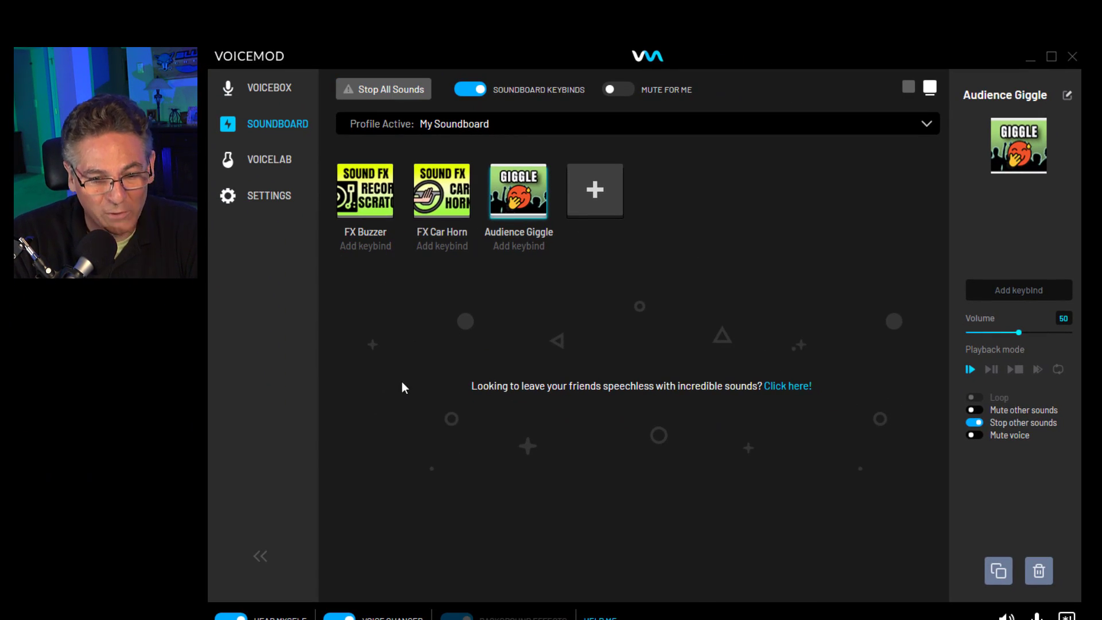
# Try out the Storyteller Action, Spirit and Storyteller Happy voices in the Voicebox, and return to the Clean voice
pyautogui.click(270, 89)
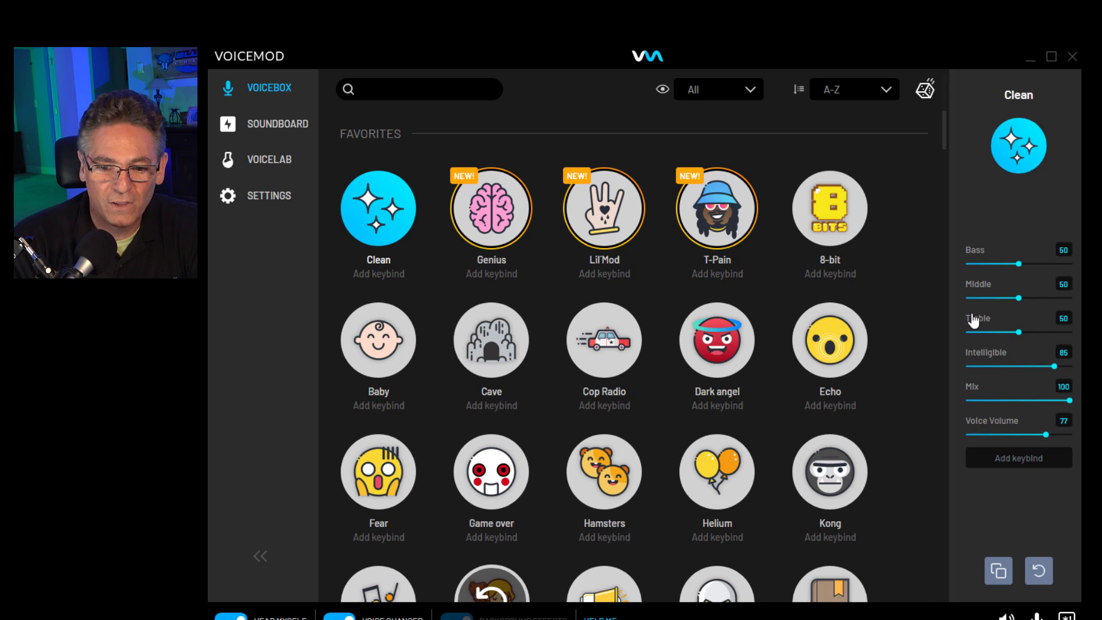
pyautogui.scroll(-5, 903, 304)
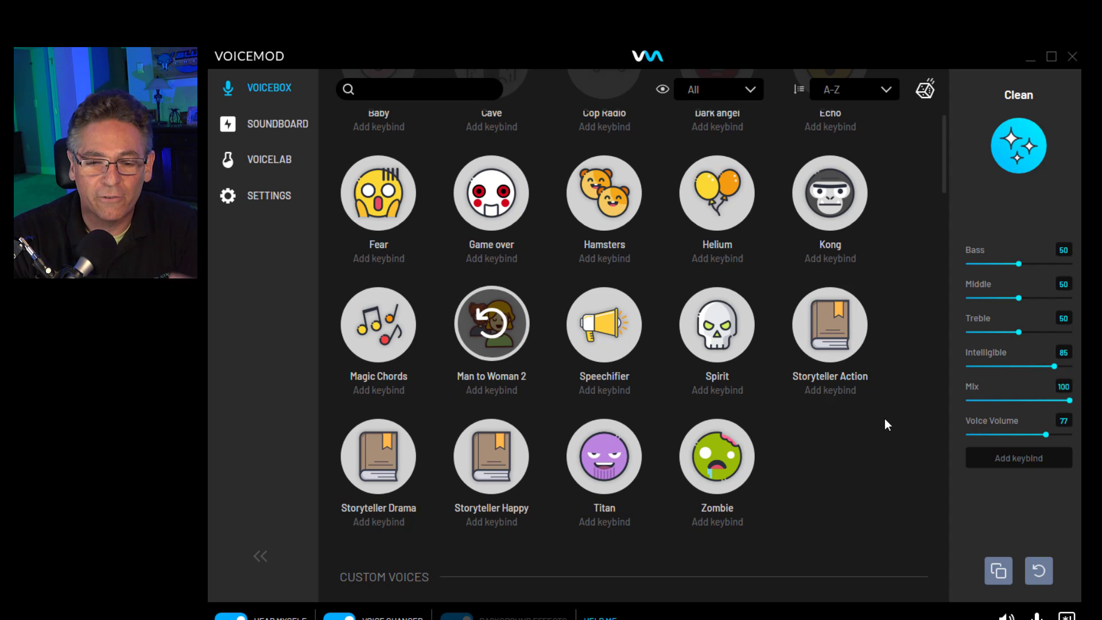
pyautogui.click(830, 324)
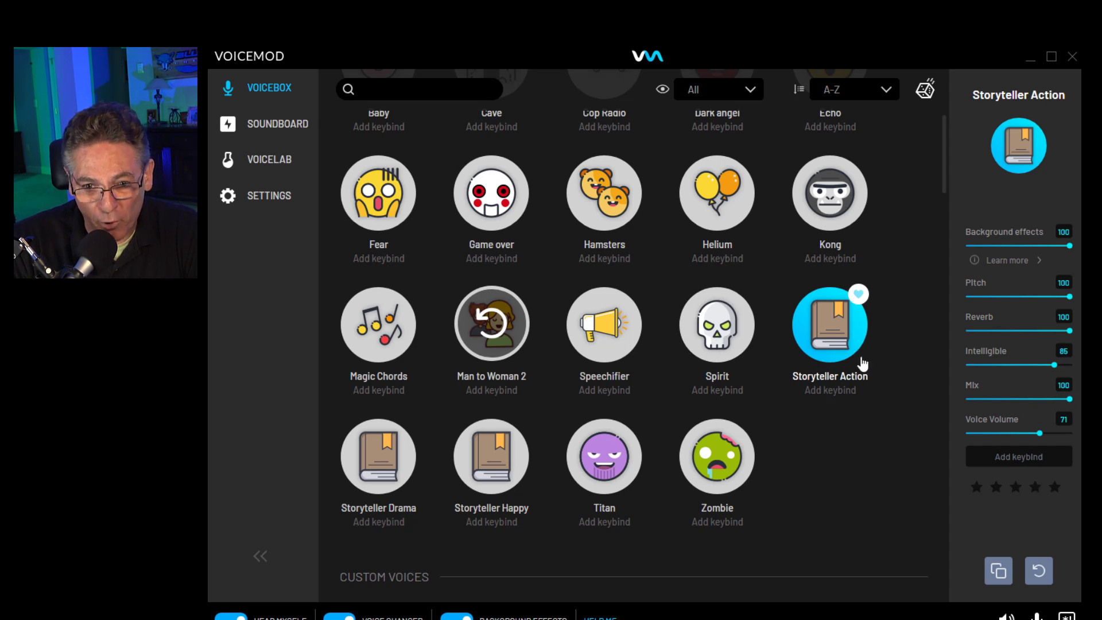
pyautogui.click(725, 330)
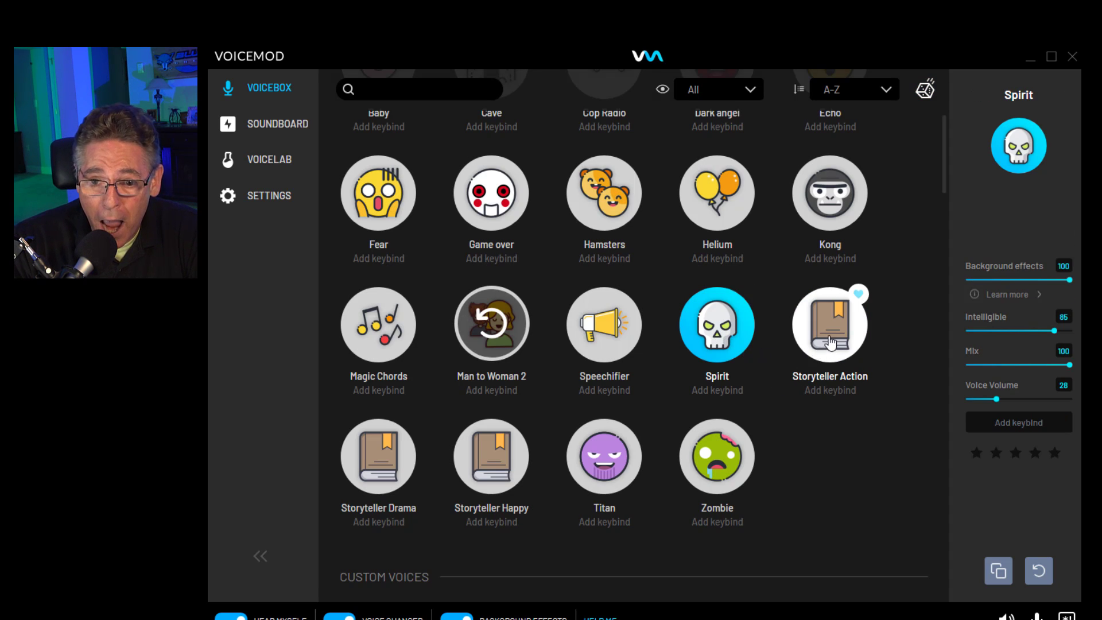
pyautogui.click(854, 369)
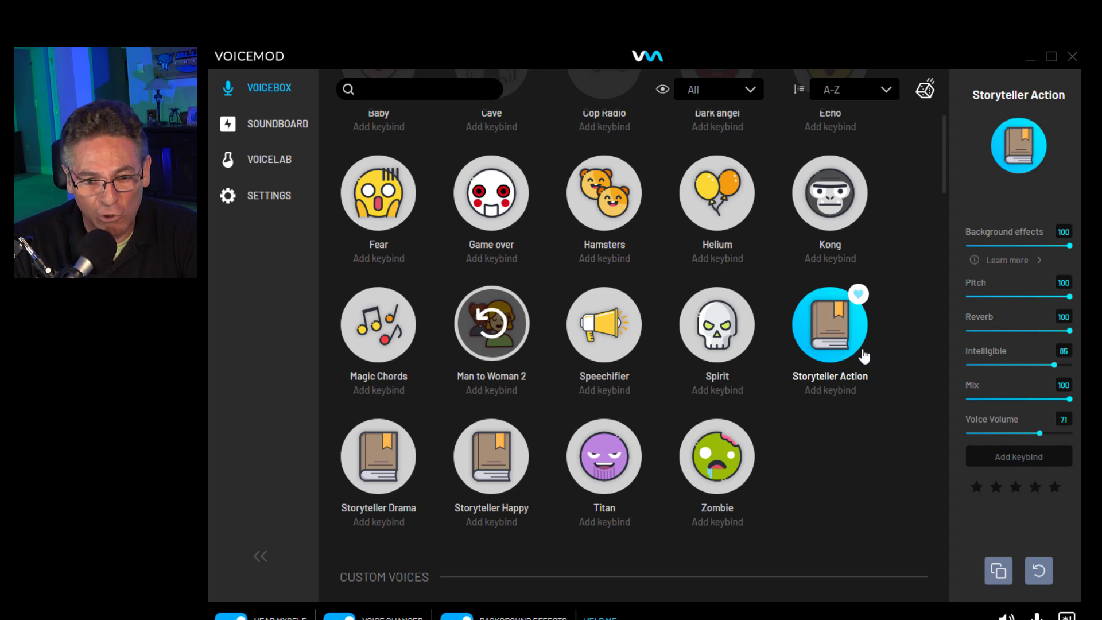
pyautogui.click(521, 486)
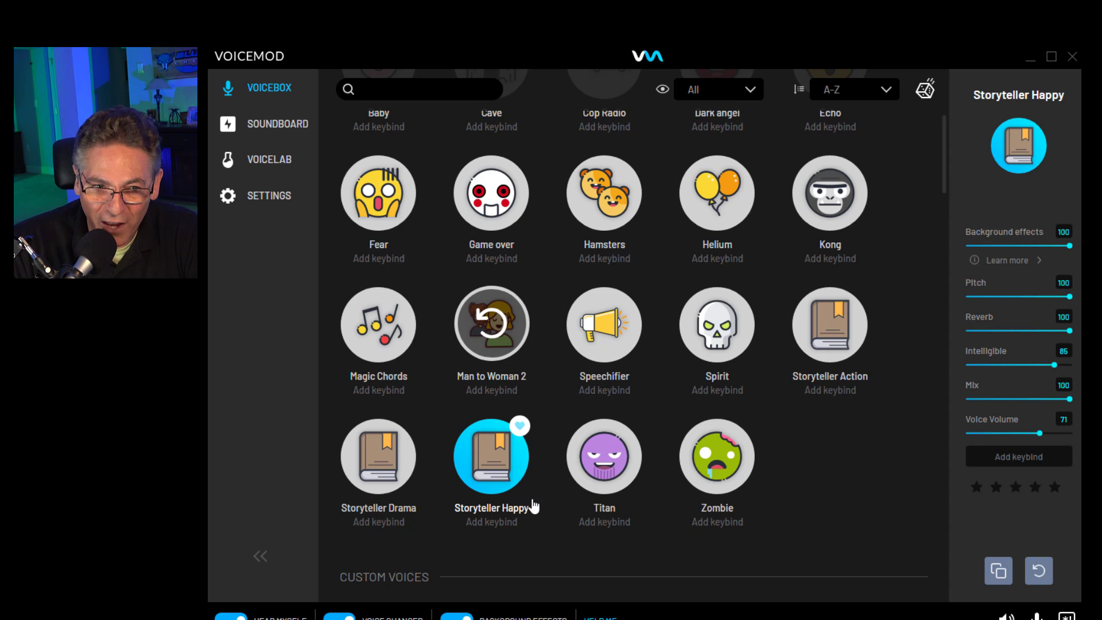
pyautogui.scroll(5, 536, 488)
pyautogui.click(387, 274)
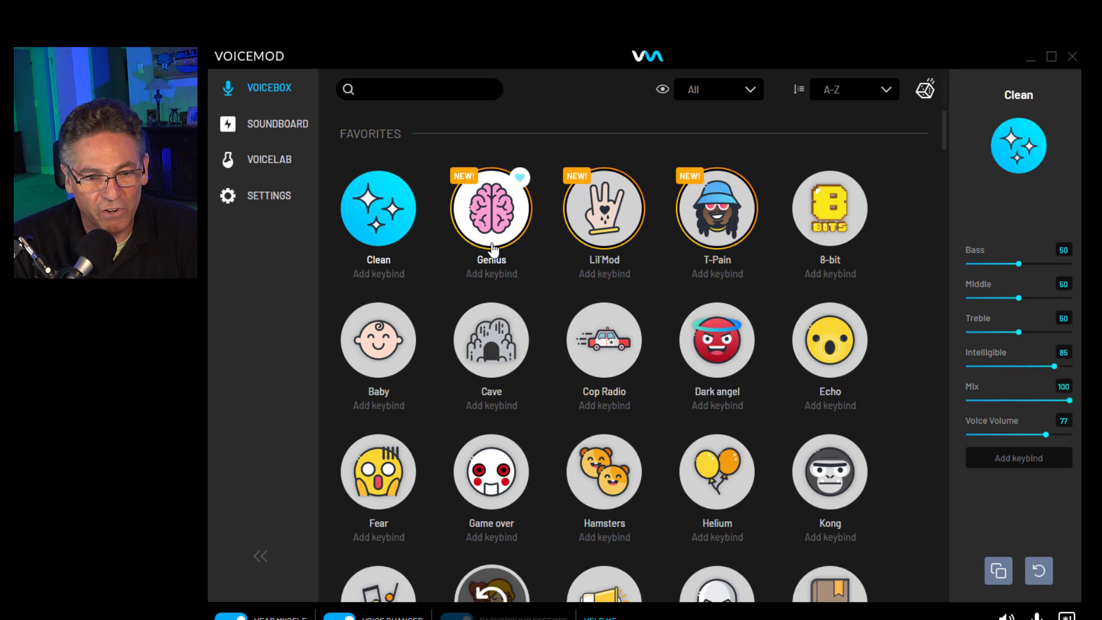
# Audition the Baby voice, switch back to Clean, and select the Cop Radio voice
pyautogui.click(375, 370)
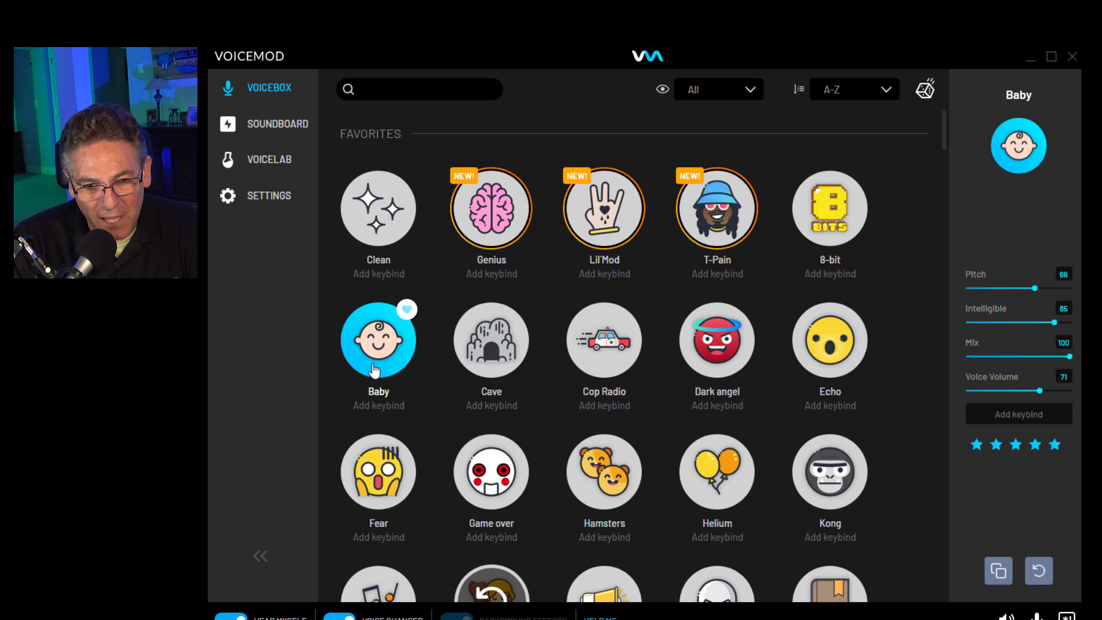
pyautogui.click(390, 225)
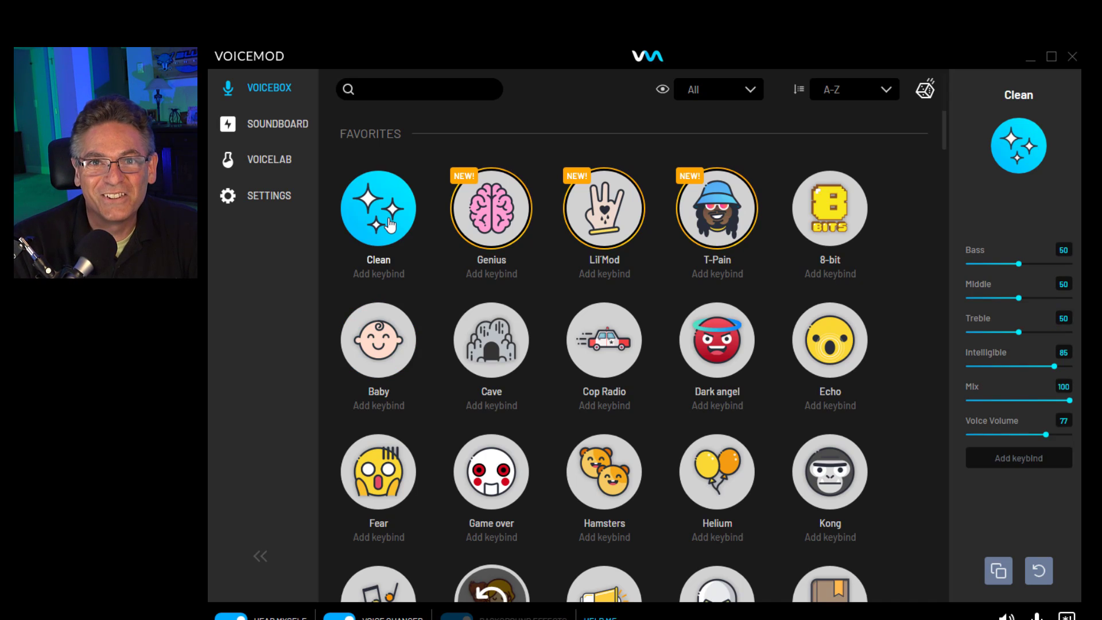
pyautogui.click(604, 340)
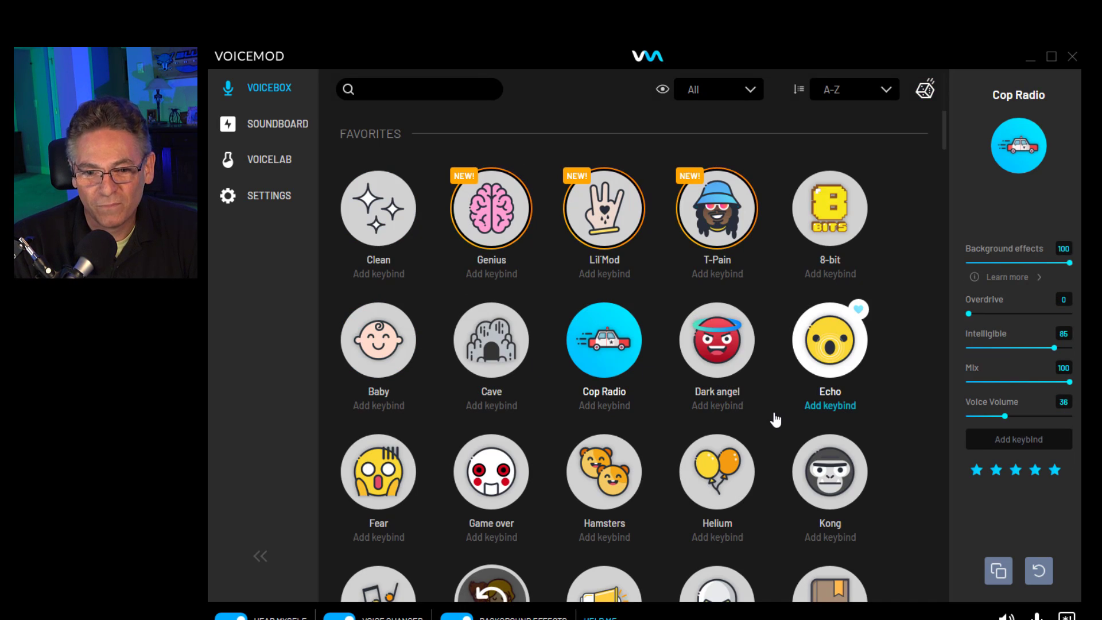